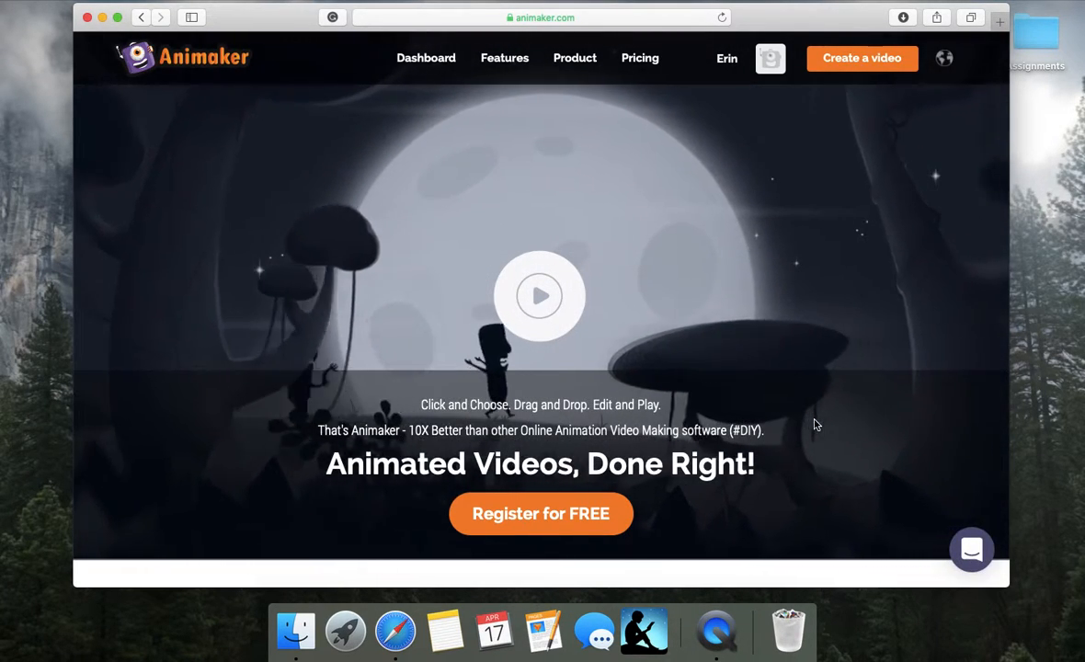
Look through the Animaker home page and the Features page.
{"action": "scroll", "coordinate": [814, 424], "scroll_direction": "down", "scroll_amount": 10}
{"action": "scroll", "coordinate": [813, 424], "scroll_direction": "up", "scroll_amount": 10}
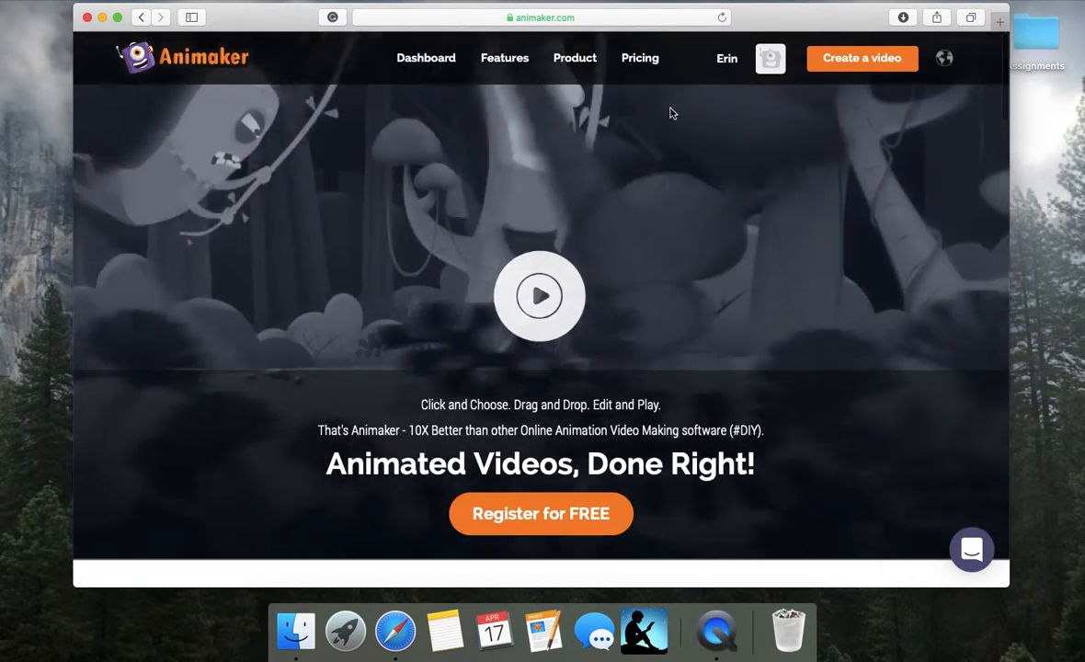
{"action": "mouse_move", "coordinate": [570, 63]}
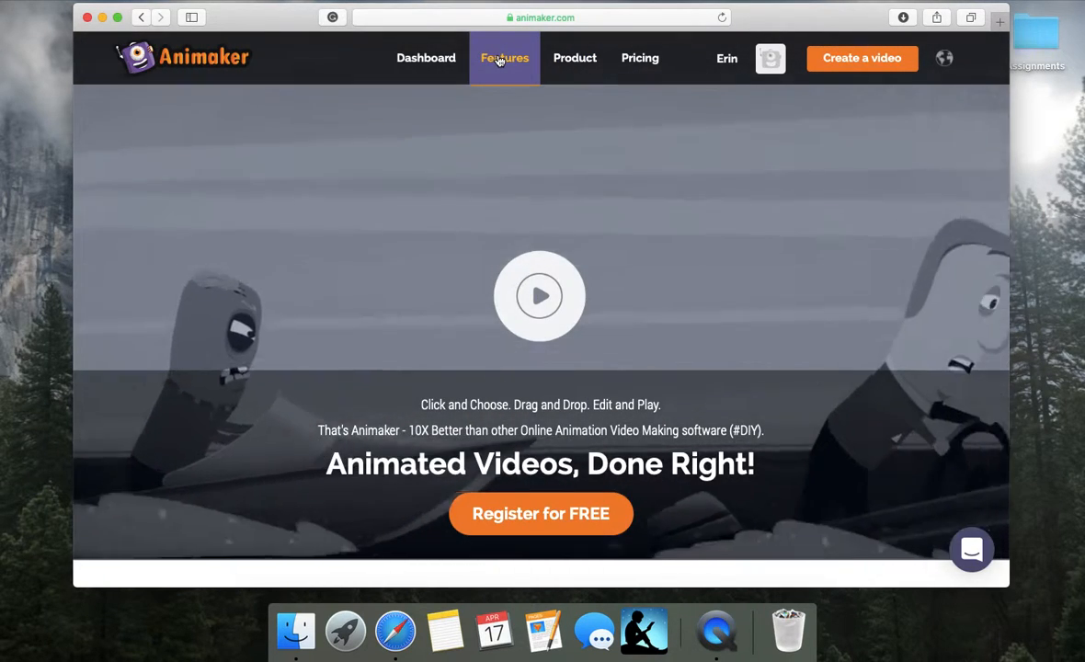
{"action": "left_click", "coordinate": [490, 61]}
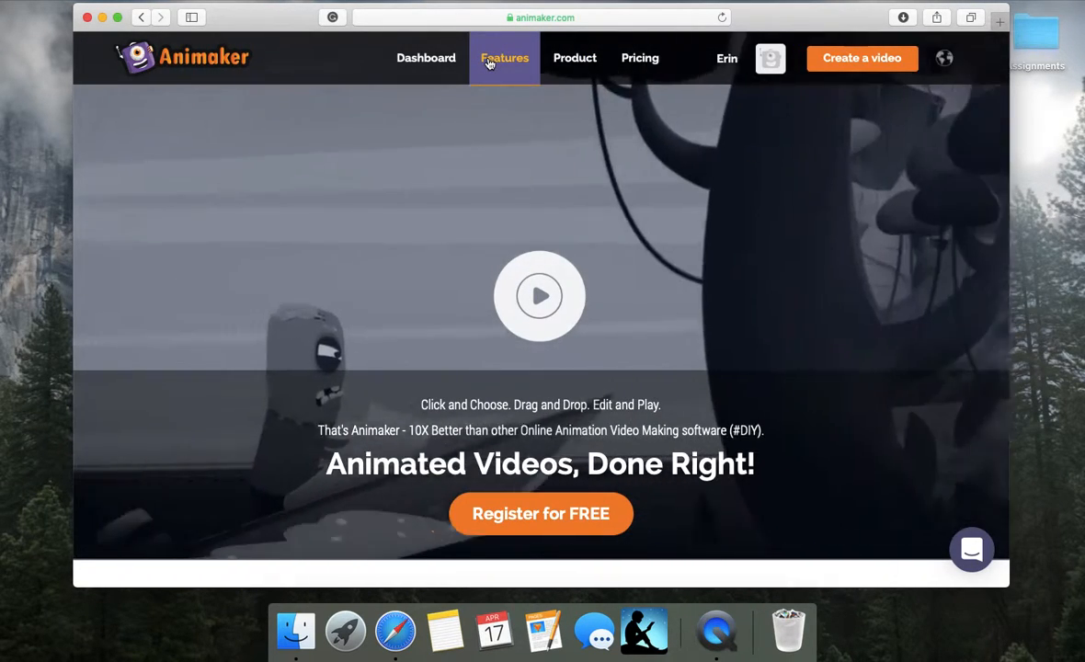
{"action": "scroll", "coordinate": [635, 363], "scroll_direction": "down", "scroll_amount": 5}
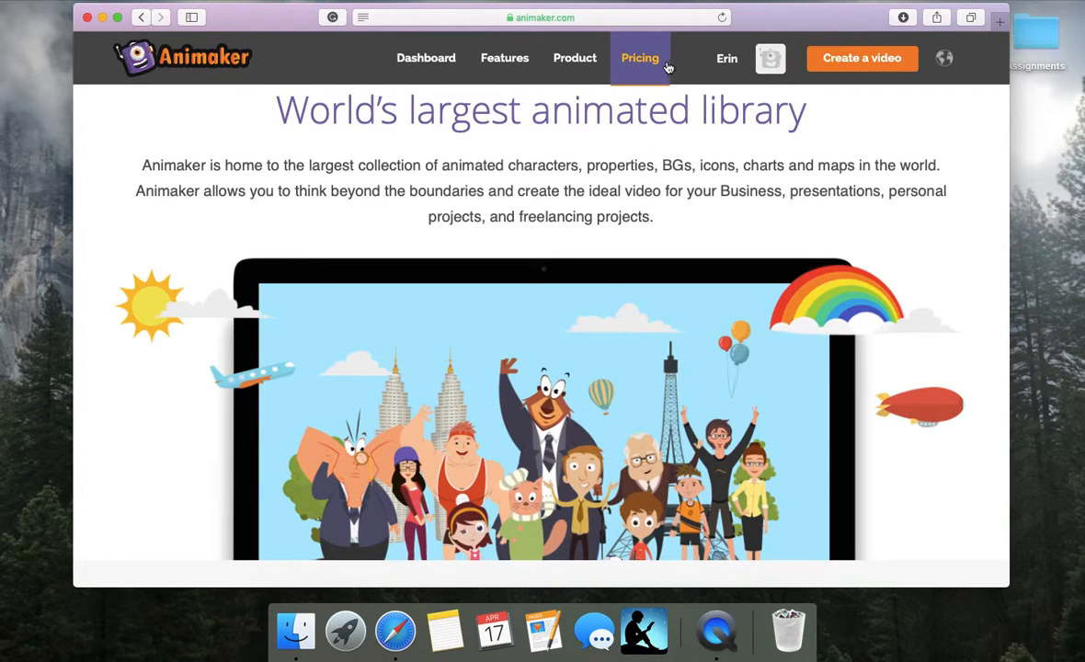
Open the dashboard and review the existing video projects.
{"action": "left_click", "coordinate": [436, 64]}
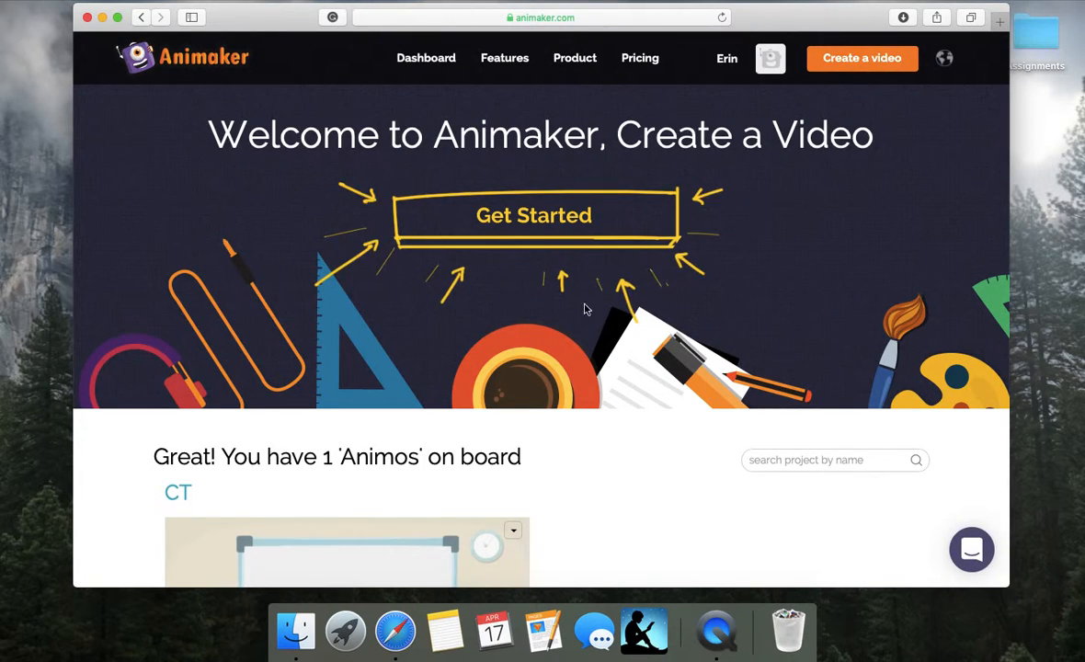
{"action": "scroll", "coordinate": [656, 379], "scroll_direction": "down", "scroll_amount": 1}
{"action": "scroll", "coordinate": [656, 379], "scroll_direction": "down", "scroll_amount": 5}
{"action": "mouse_move", "coordinate": [453, 295]}
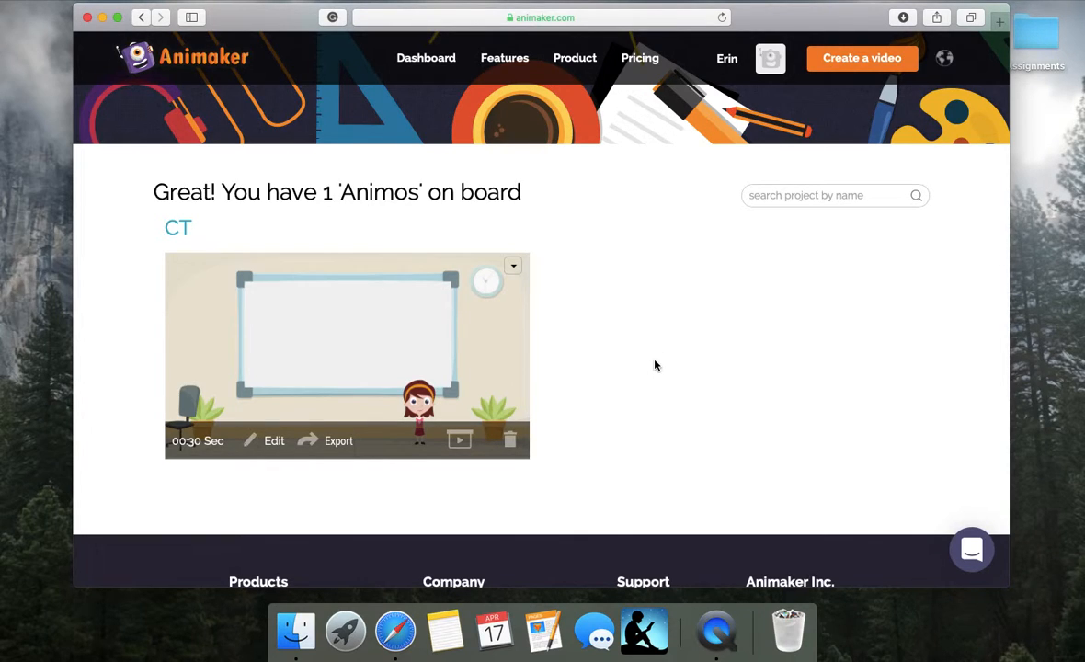
{"action": "scroll", "coordinate": [655, 365], "scroll_direction": "up", "scroll_amount": 5}
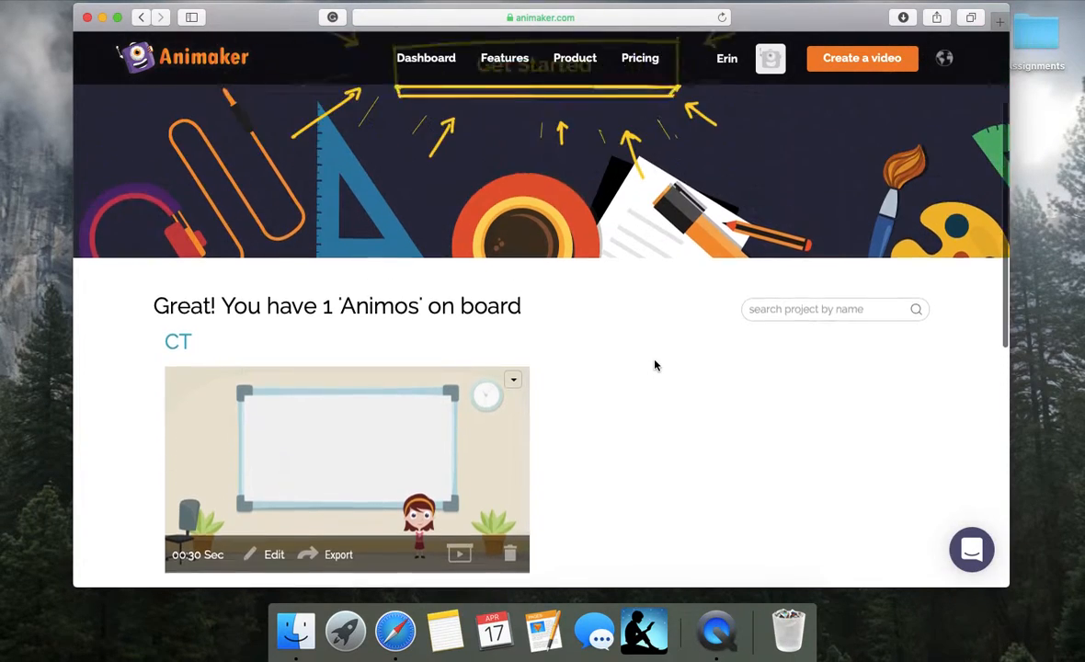
{"action": "scroll", "coordinate": [739, 376], "scroll_direction": "up", "scroll_amount": 1}
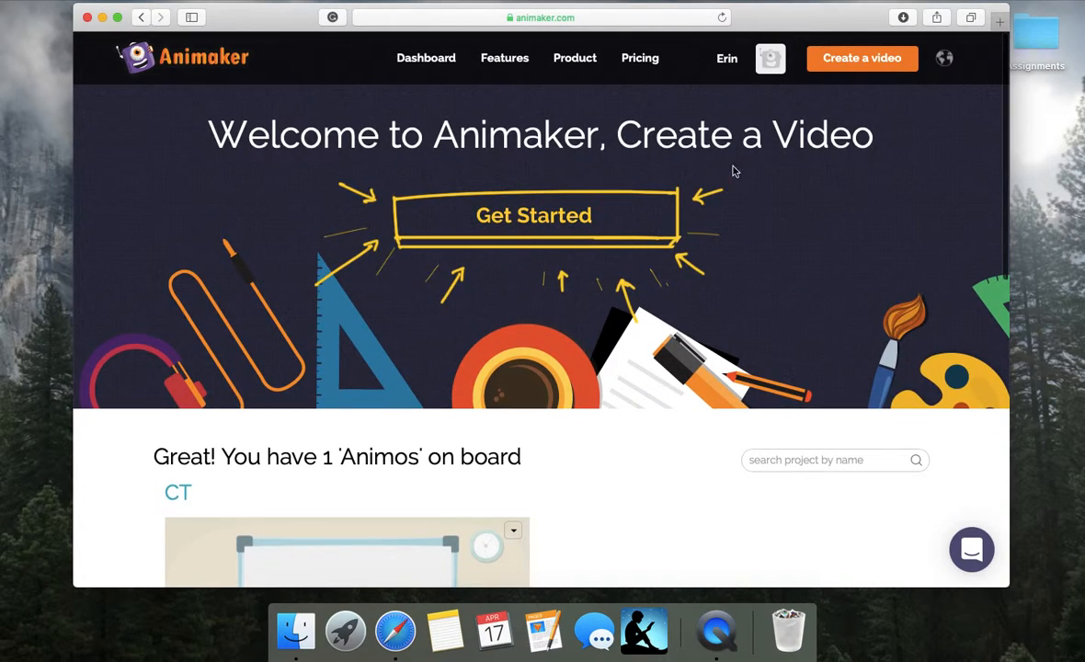
Begin a new video, browse the template gallery and start a project from the Blank template.
{"action": "left_click", "coordinate": [890, 64]}
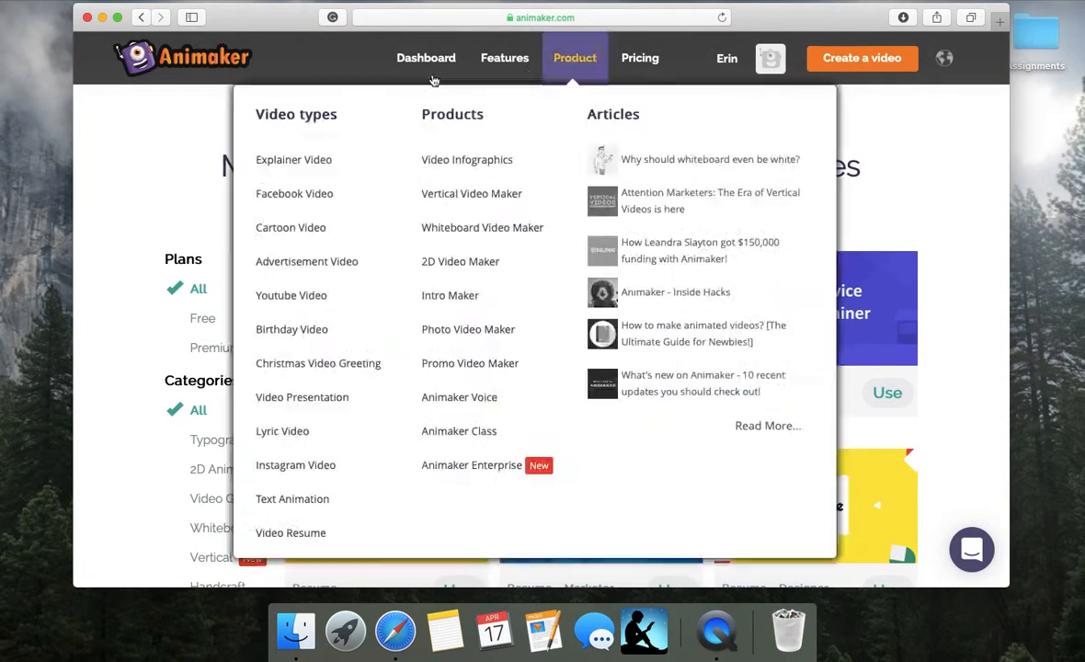
{"action": "scroll", "coordinate": [169, 260], "scroll_direction": "down", "scroll_amount": 3}
{"action": "scroll", "coordinate": [169, 260], "scroll_direction": "up", "scroll_amount": 3}
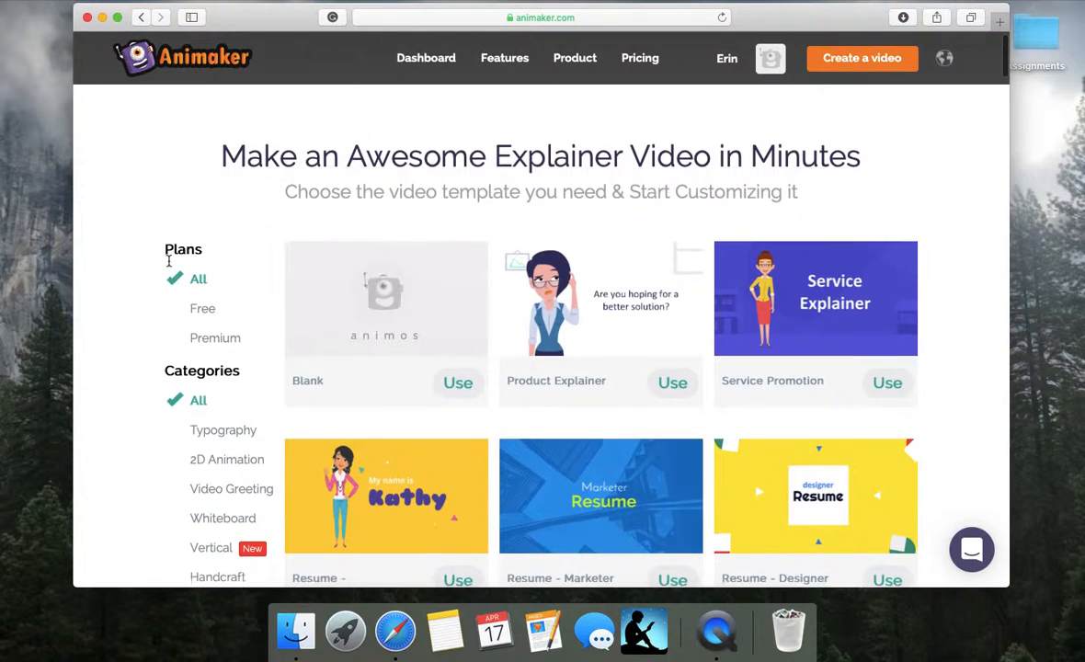
{"action": "scroll", "coordinate": [975, 324], "scroll_direction": "down", "scroll_amount": 8}
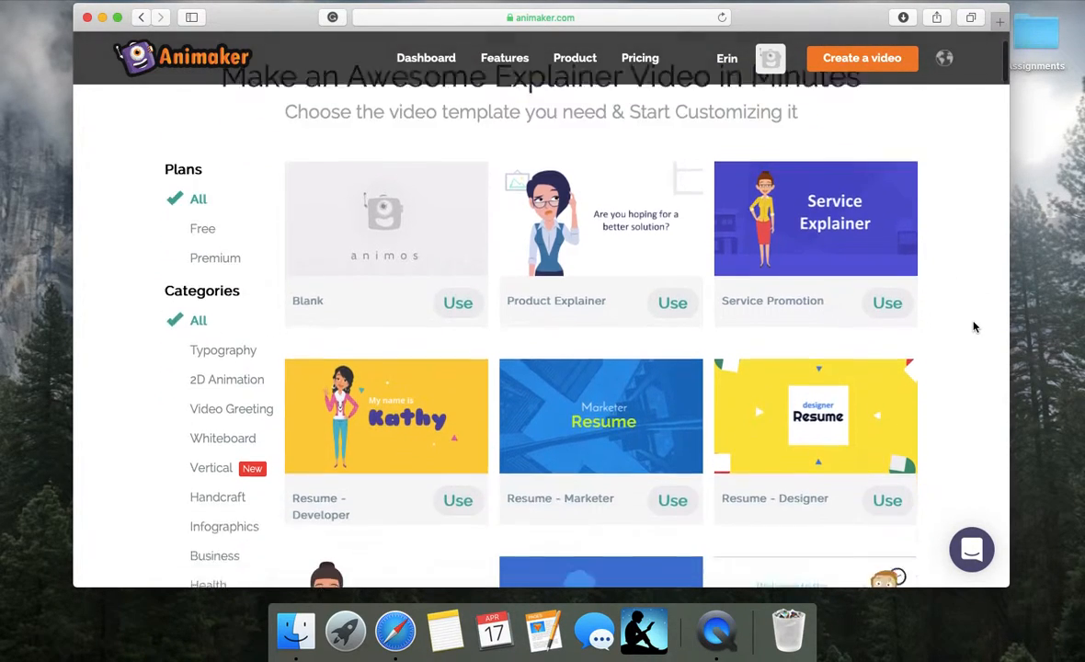
{"action": "scroll", "coordinate": [976, 325], "scroll_direction": "up", "scroll_amount": 8}
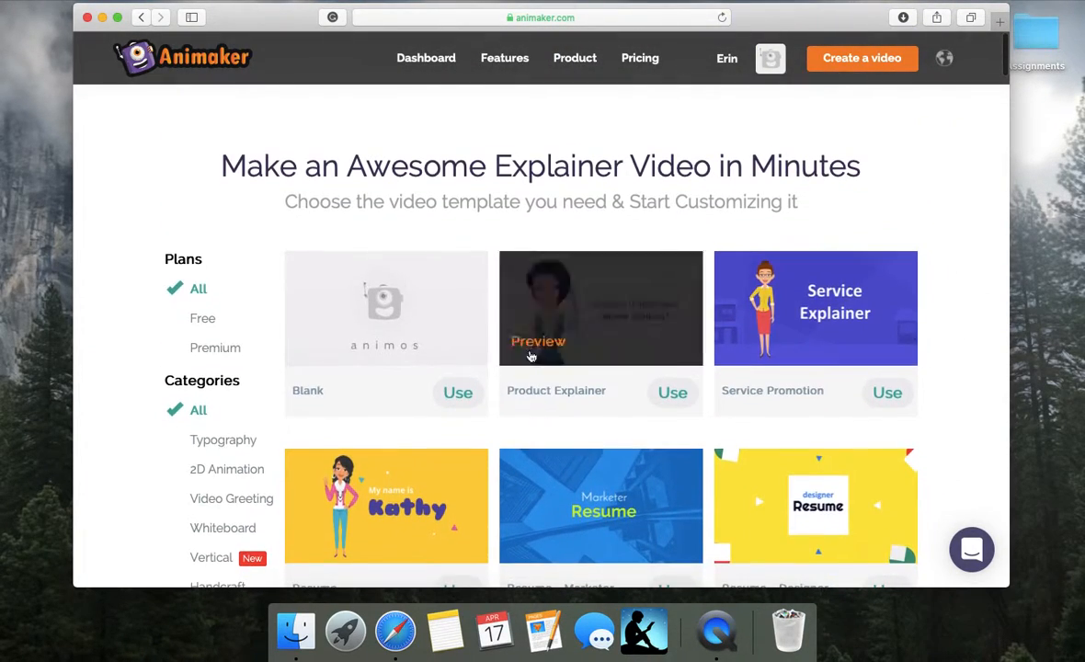
{"action": "left_click", "coordinate": [460, 392]}
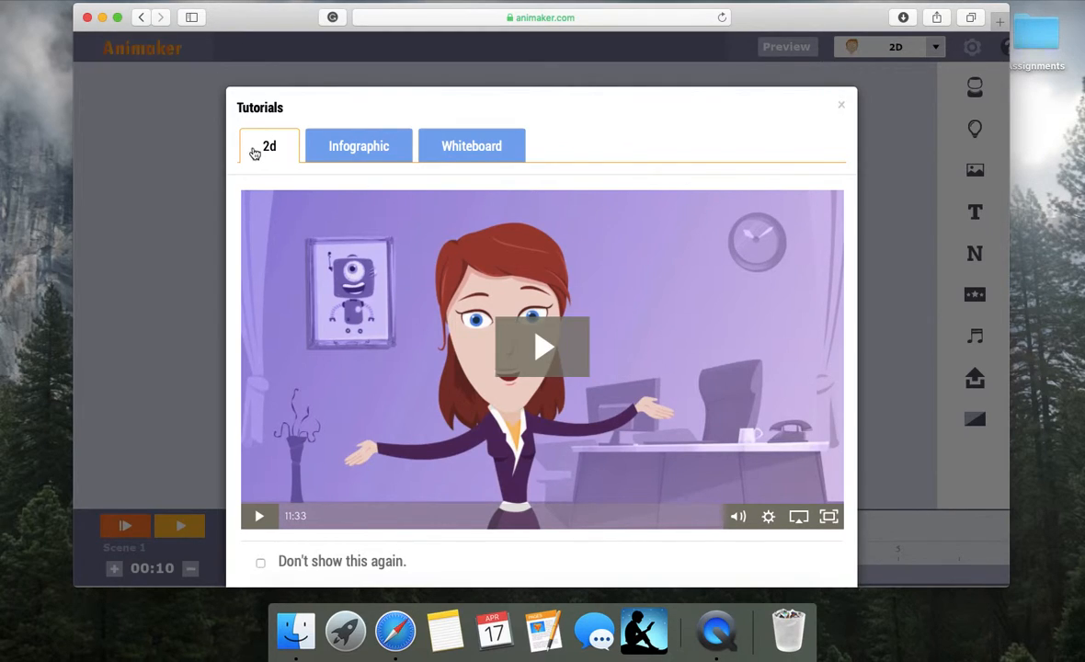
Look at the Infographic, Whiteboard and 2d tutorials and close the tutorials window.
{"action": "left_click", "coordinate": [348, 140]}
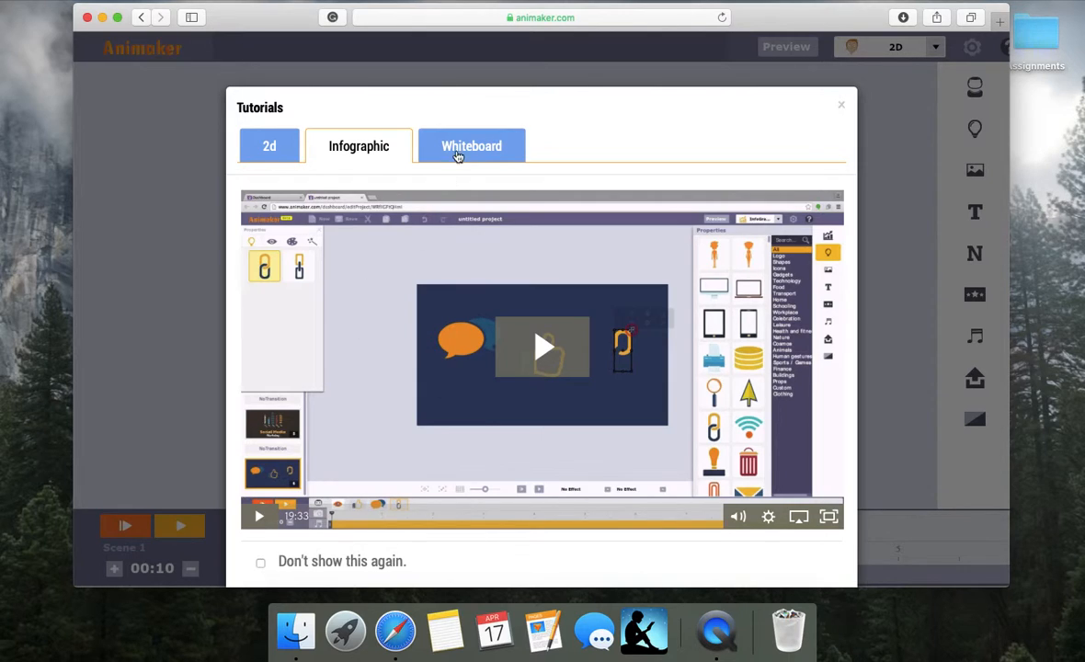
{"action": "left_click", "coordinate": [424, 145]}
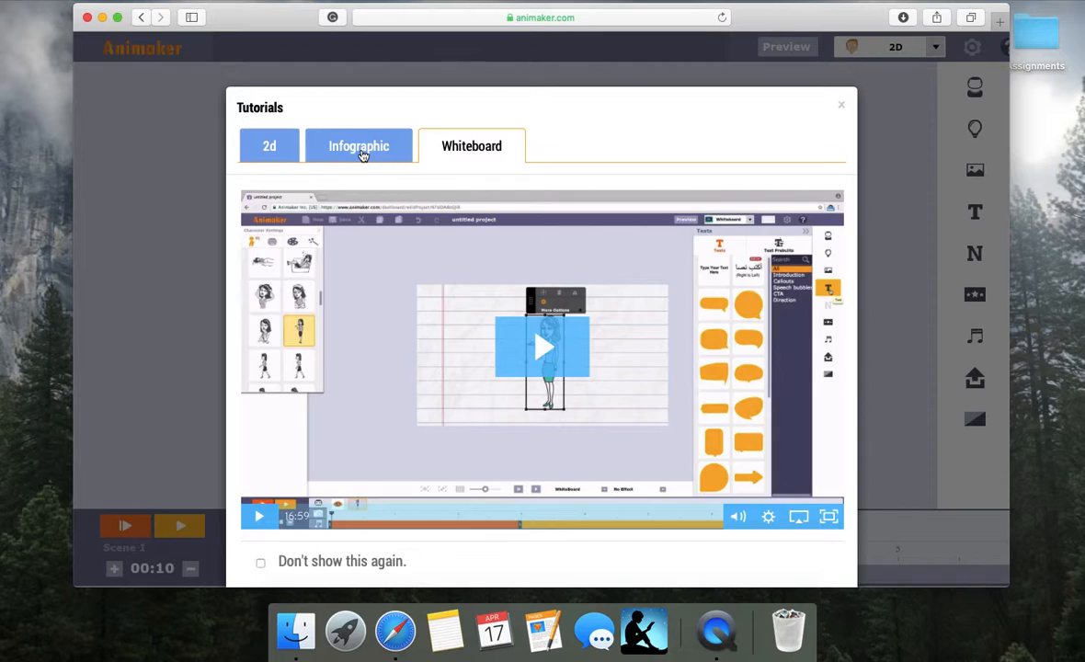
{"action": "left_click", "coordinate": [362, 156]}
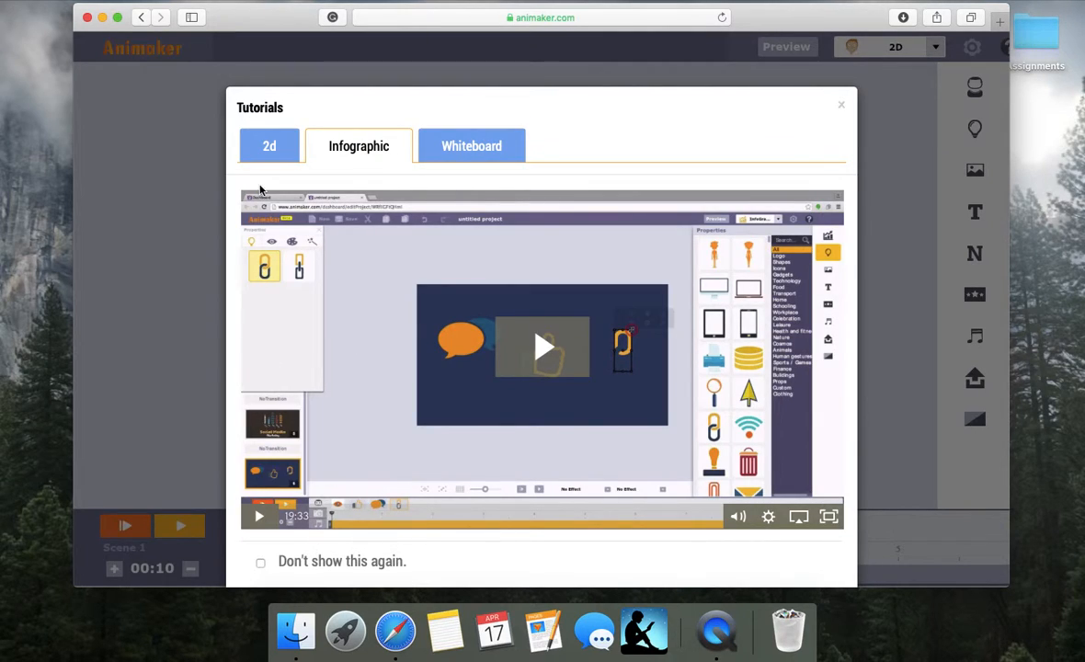
{"action": "left_click", "coordinate": [267, 142]}
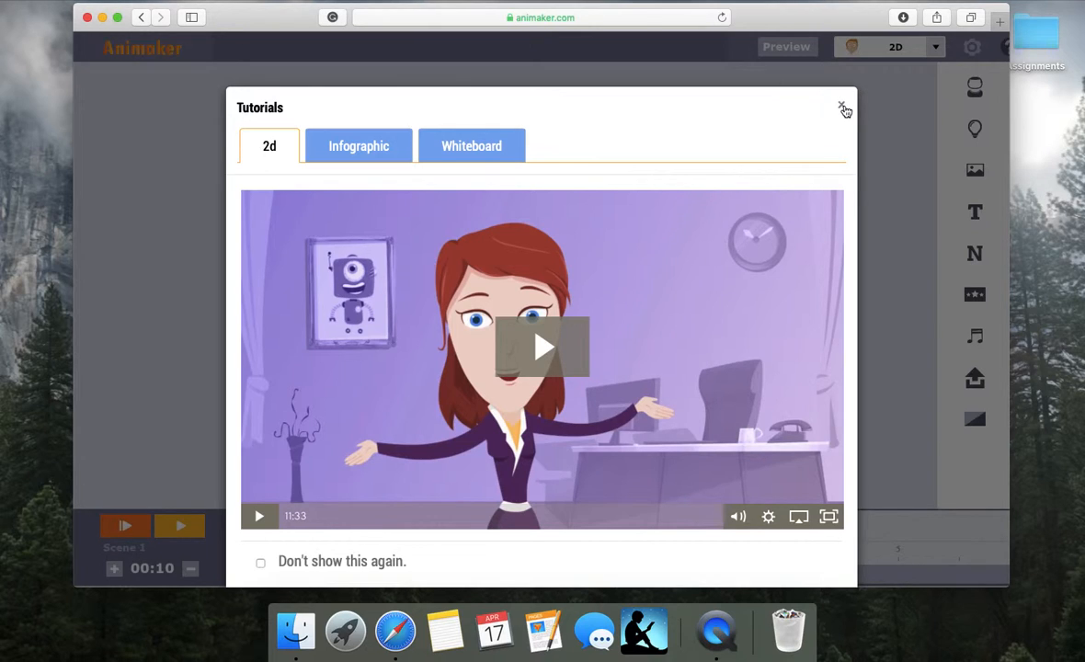
{"action": "left_click", "coordinate": [843, 107]}
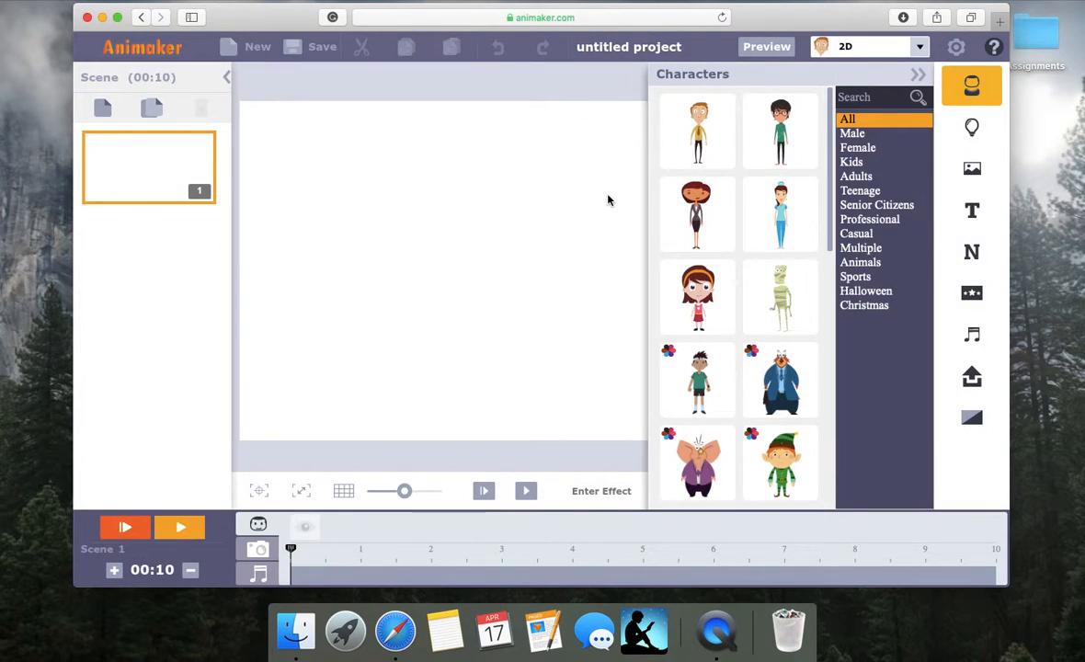
Collapse the character library and zoom the canvas out slightly, dismissing the incoming message notifications.
{"action": "left_click", "coordinate": [919, 74]}
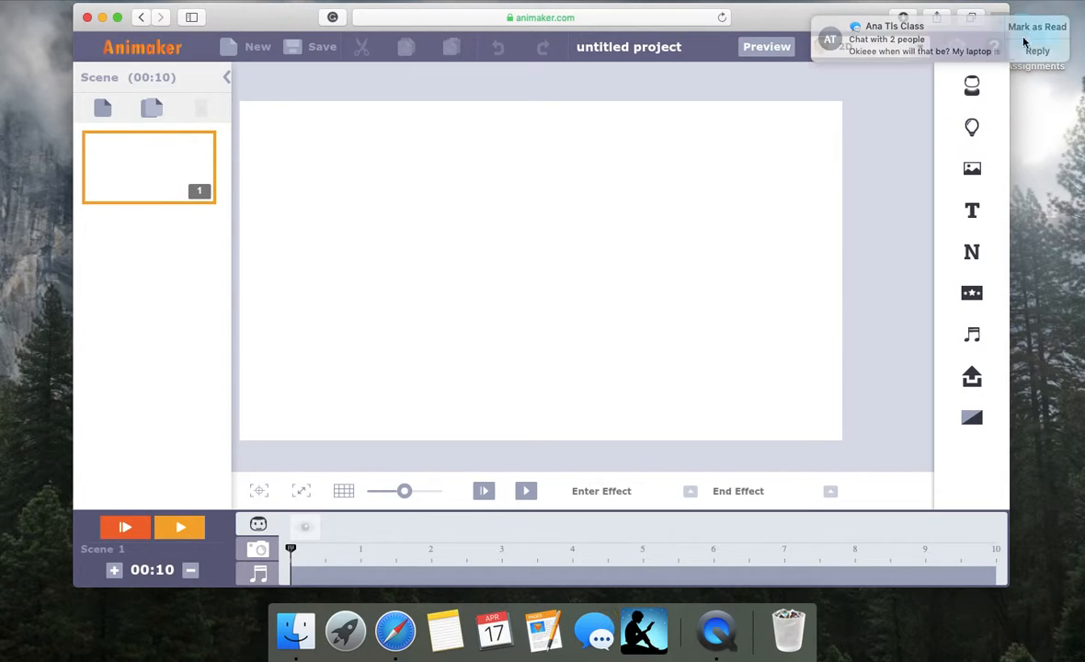
{"action": "left_click", "coordinate": [1035, 28]}
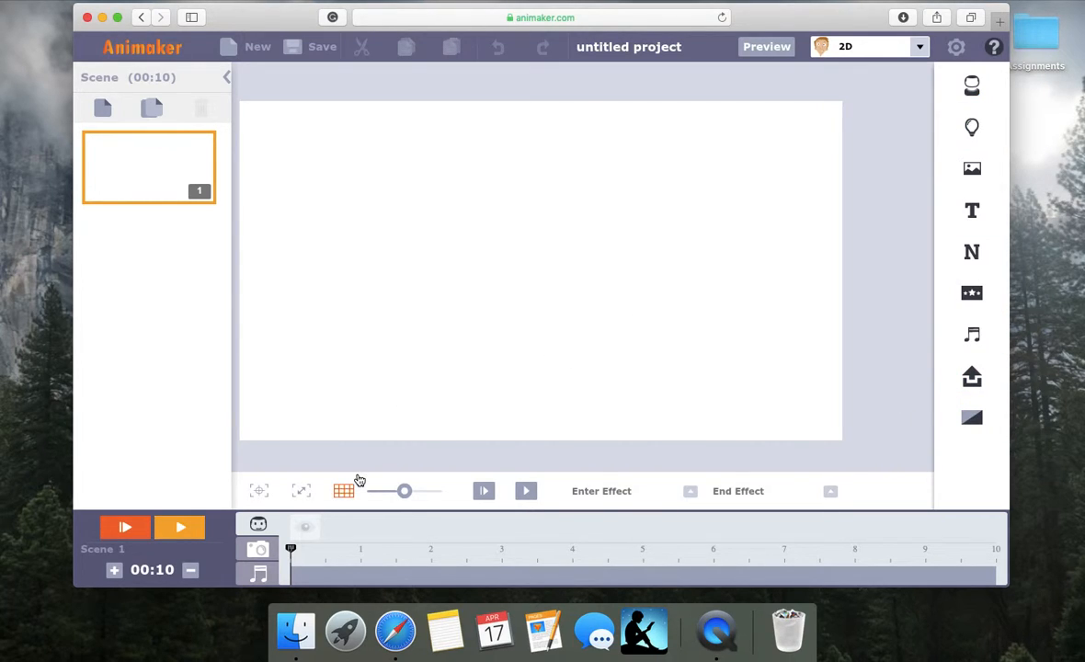
{"action": "mouse_move", "coordinate": [404, 495]}
{"action": "left_mouse_down"}
{"action": "mouse_move", "coordinate": [386, 496]}
{"action": "mouse_move", "coordinate": [411, 500]}
{"action": "mouse_move", "coordinate": [397, 501]}
{"action": "left_mouse_up"}
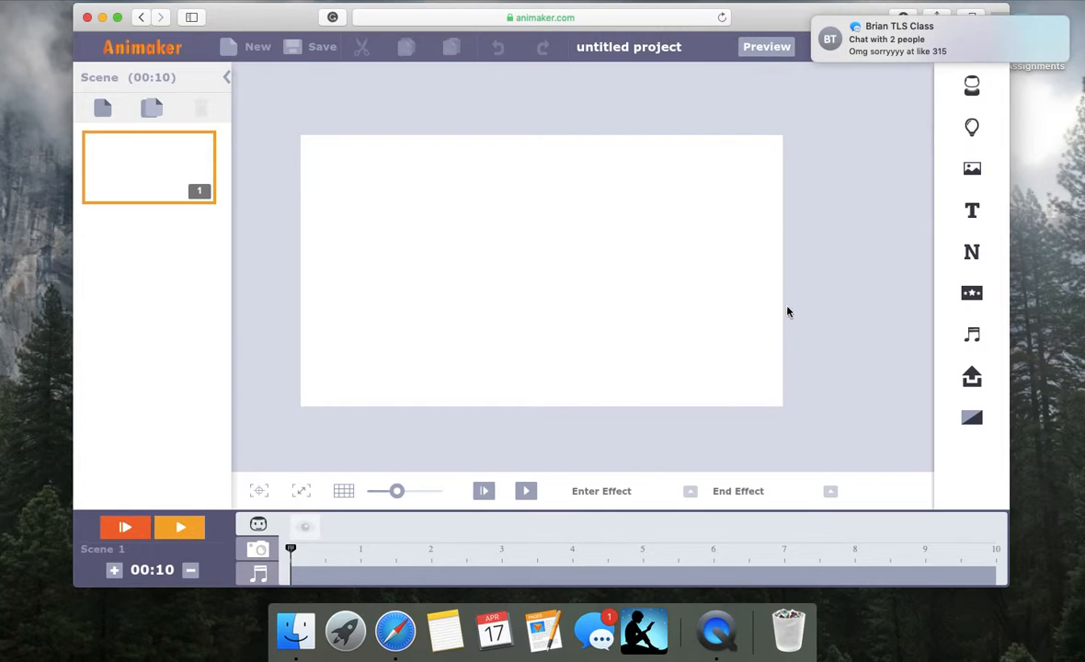
{"action": "left_click", "coordinate": [1023, 23]}
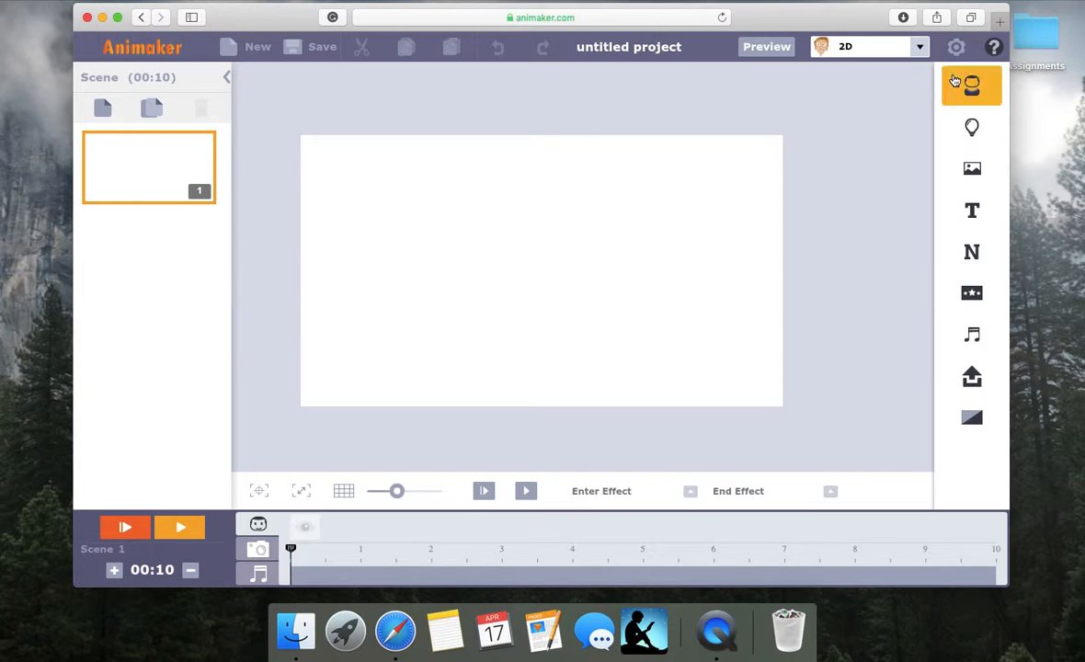
Apply the desert background with cacti to scene 1 and add a blank scene after it.
{"action": "left_click", "coordinate": [956, 174]}
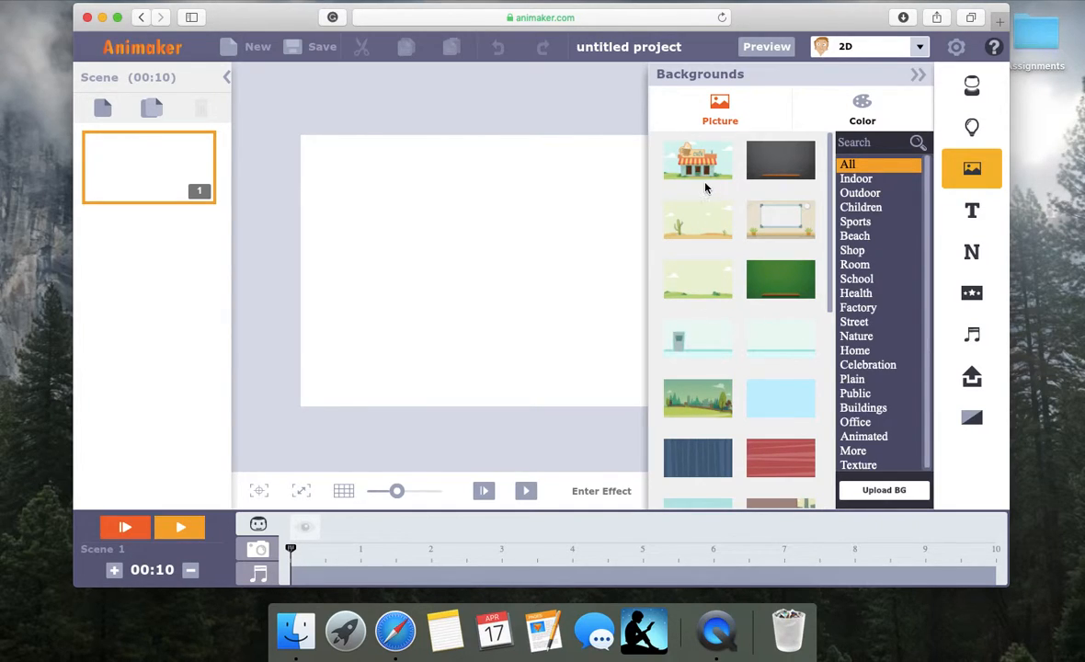
{"action": "left_click", "coordinate": [709, 244]}
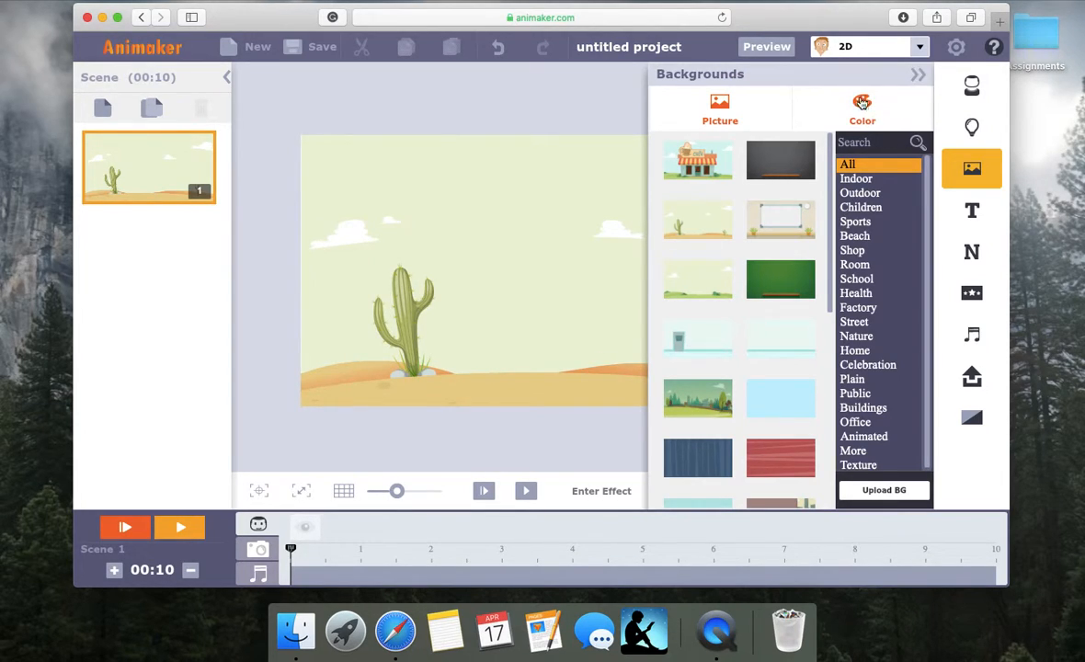
{"action": "left_click", "coordinate": [918, 75]}
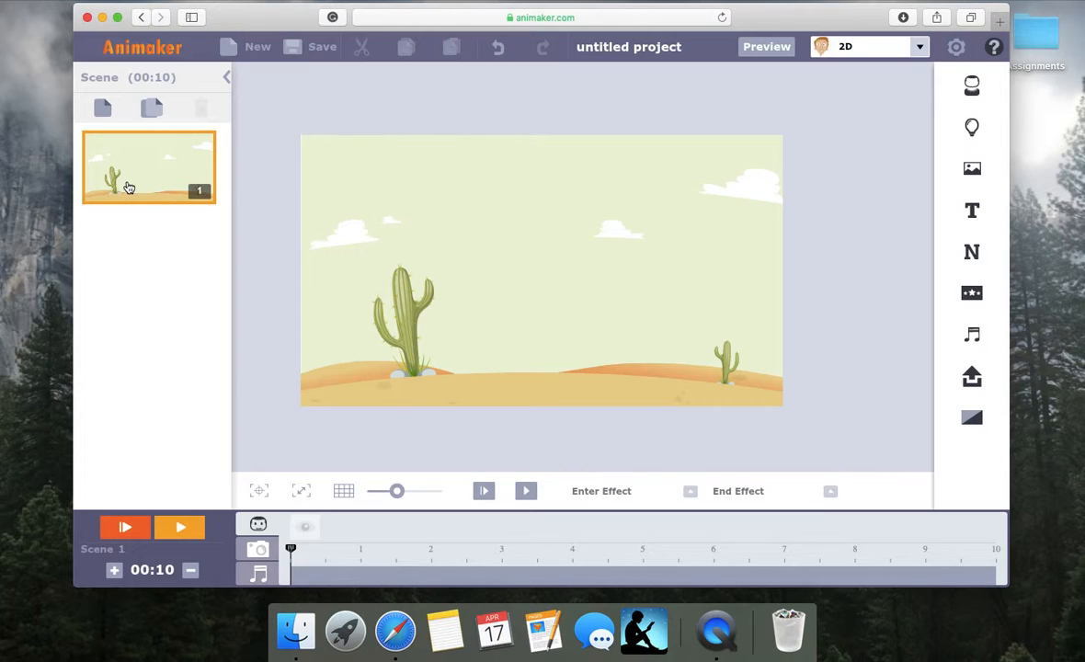
{"action": "left_click", "coordinate": [102, 107]}
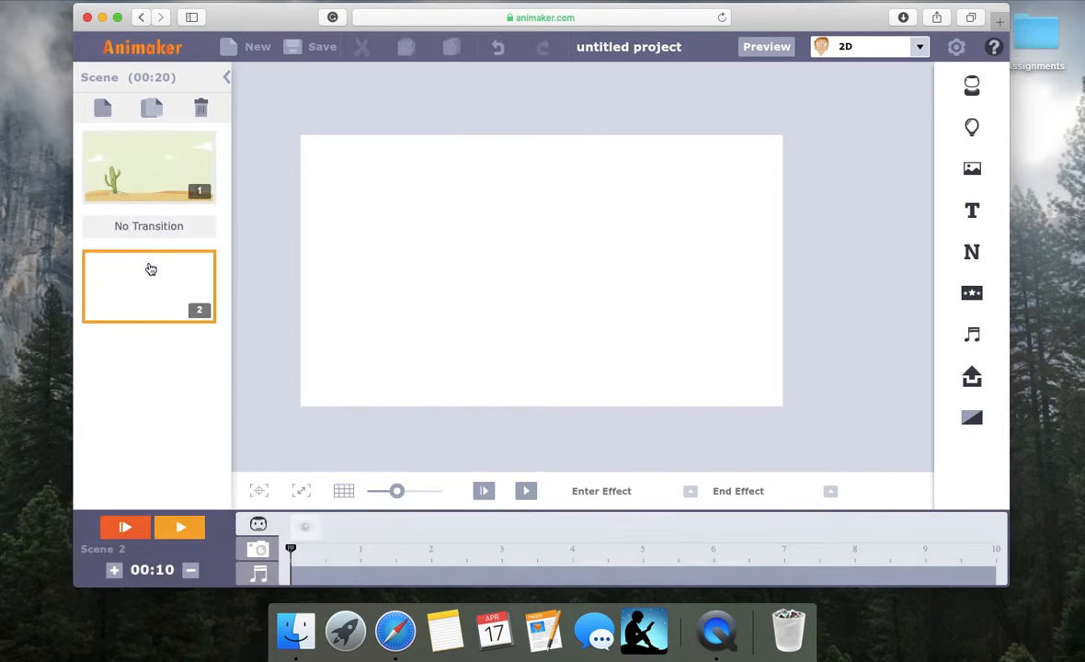
Duplicate the desert scene and shorten the copy to 8 seconds.
{"action": "left_click", "coordinate": [155, 185]}
{"action": "left_click", "coordinate": [152, 110]}
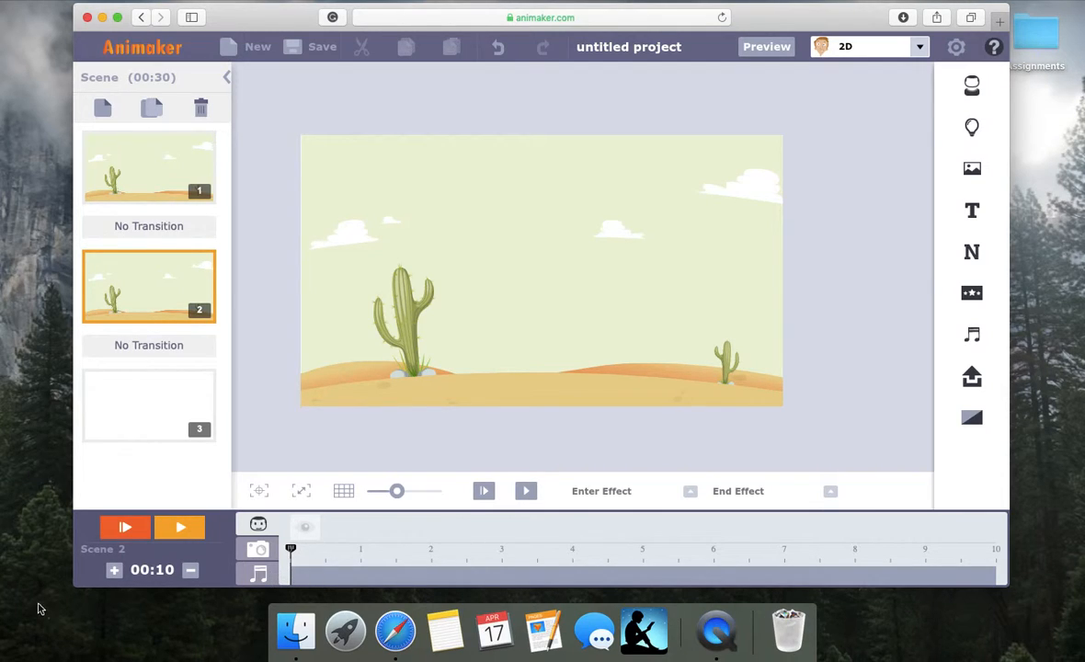
{"action": "left_click", "coordinate": [191, 571]}
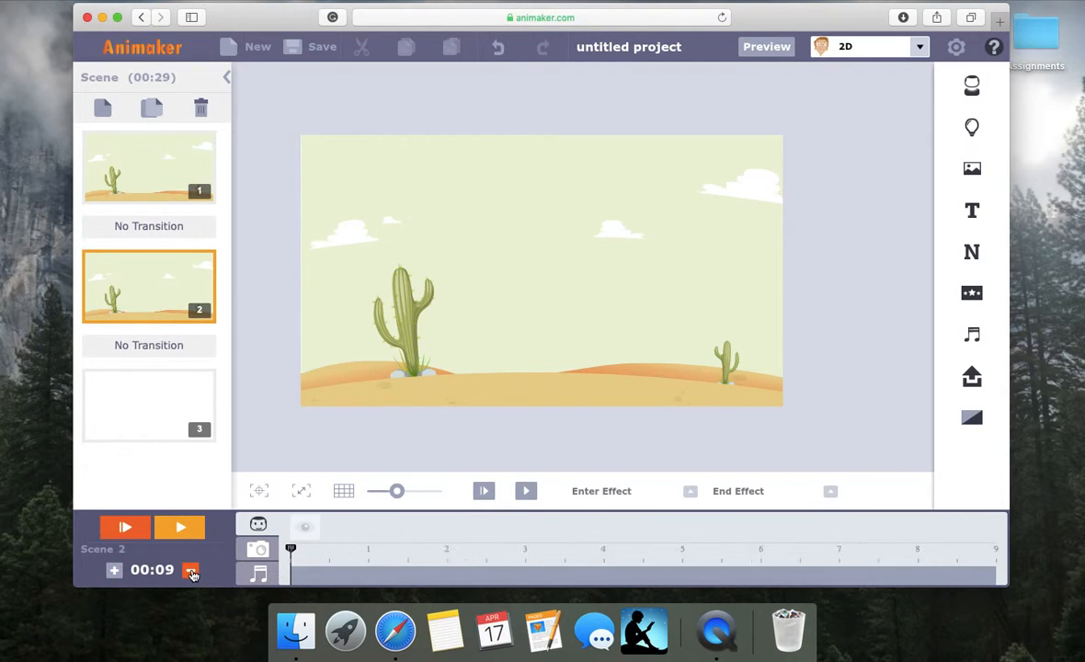
{"action": "left_click", "coordinate": [191, 571]}
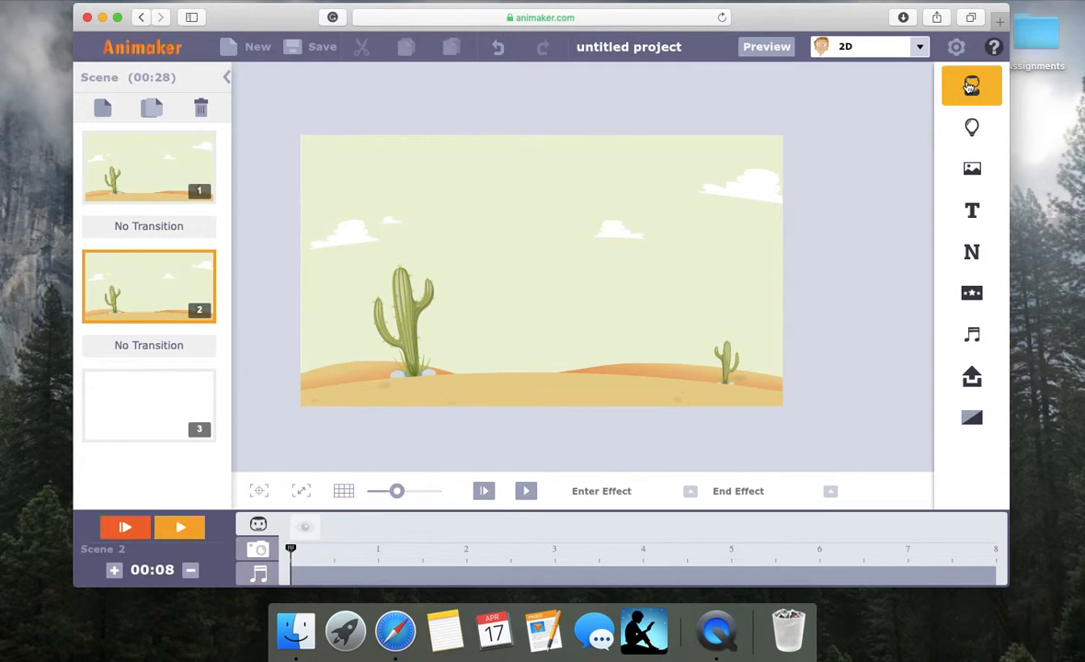
Add the businesswoman in the dark suit to scene 2 with the Speaking through a Megaphone pose and enlarge her slightly.
{"action": "left_click", "coordinate": [968, 92]}
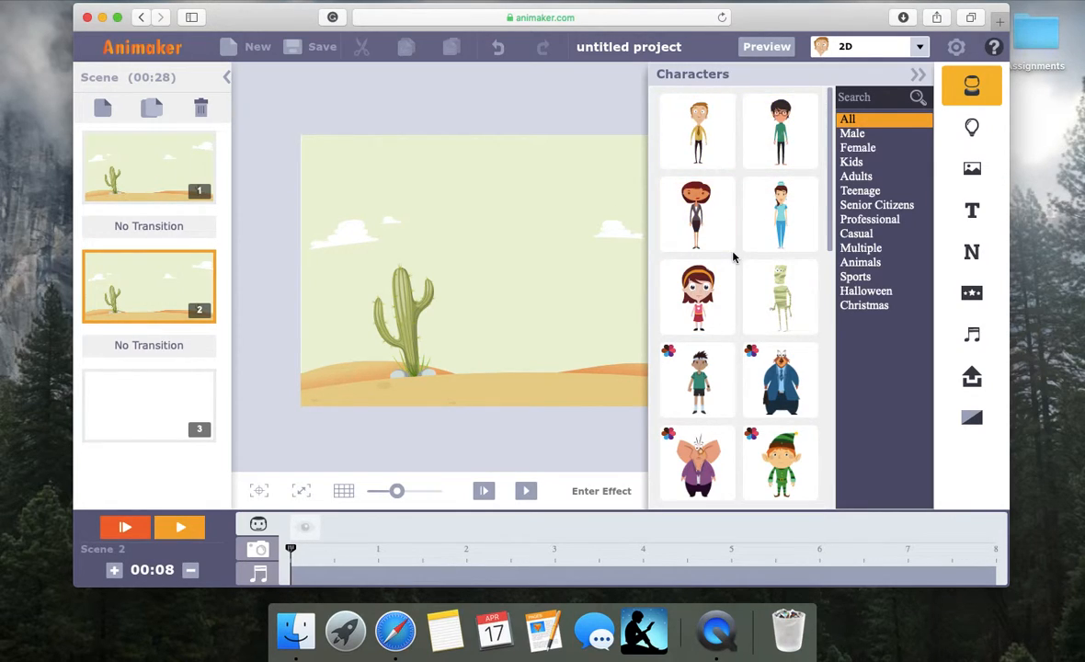
{"action": "left_click", "coordinate": [708, 232]}
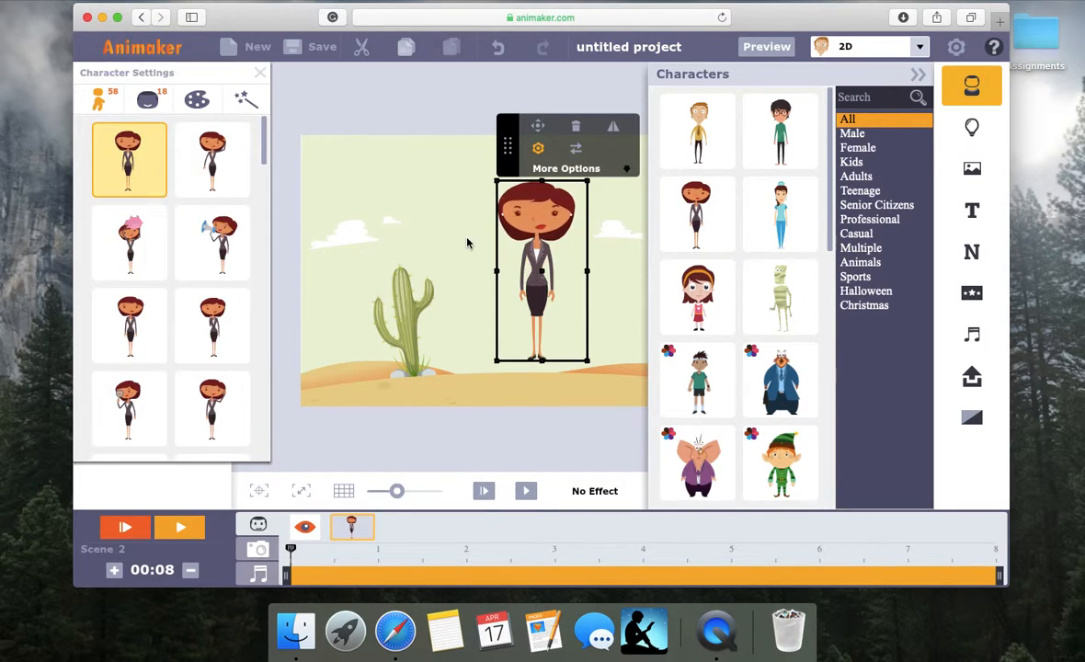
{"action": "left_click_drag", "start_coordinate": [265, 165], "coordinate": [265, 191]}
{"action": "scroll", "coordinate": [246, 229], "scroll_direction": "up", "scroll_amount": 3}
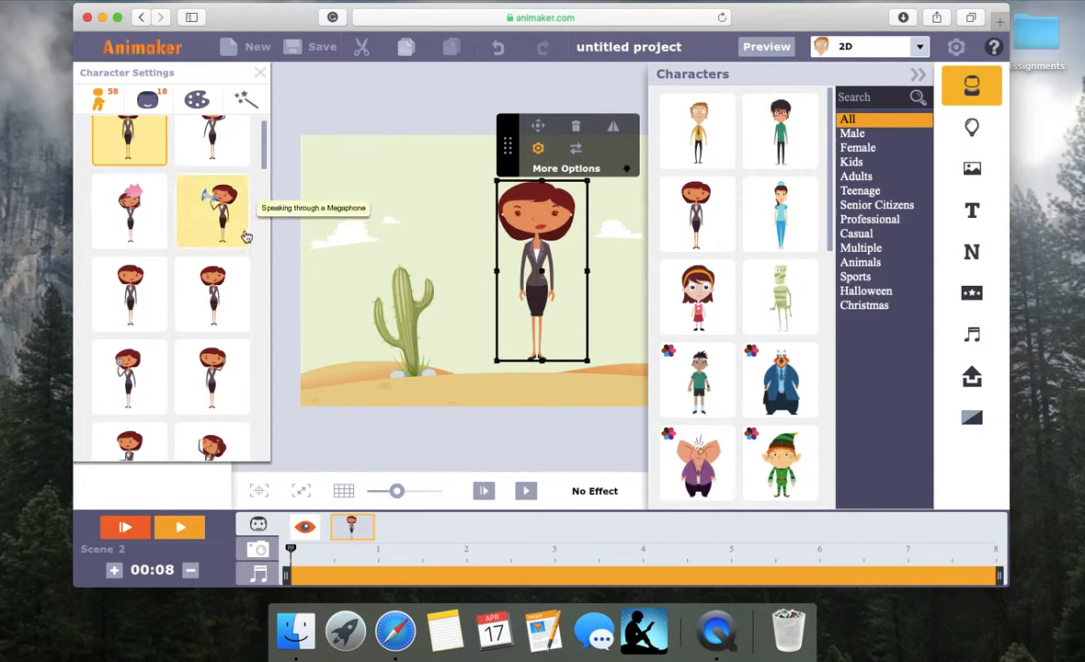
{"action": "left_click", "coordinate": [214, 218]}
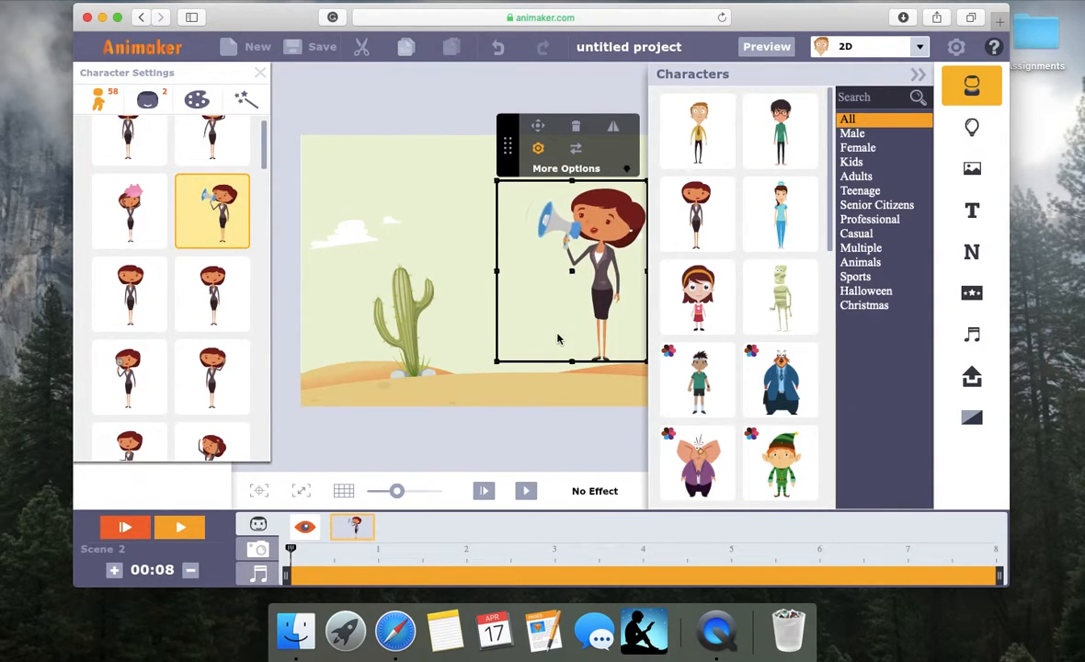
{"action": "left_click", "coordinate": [917, 81]}
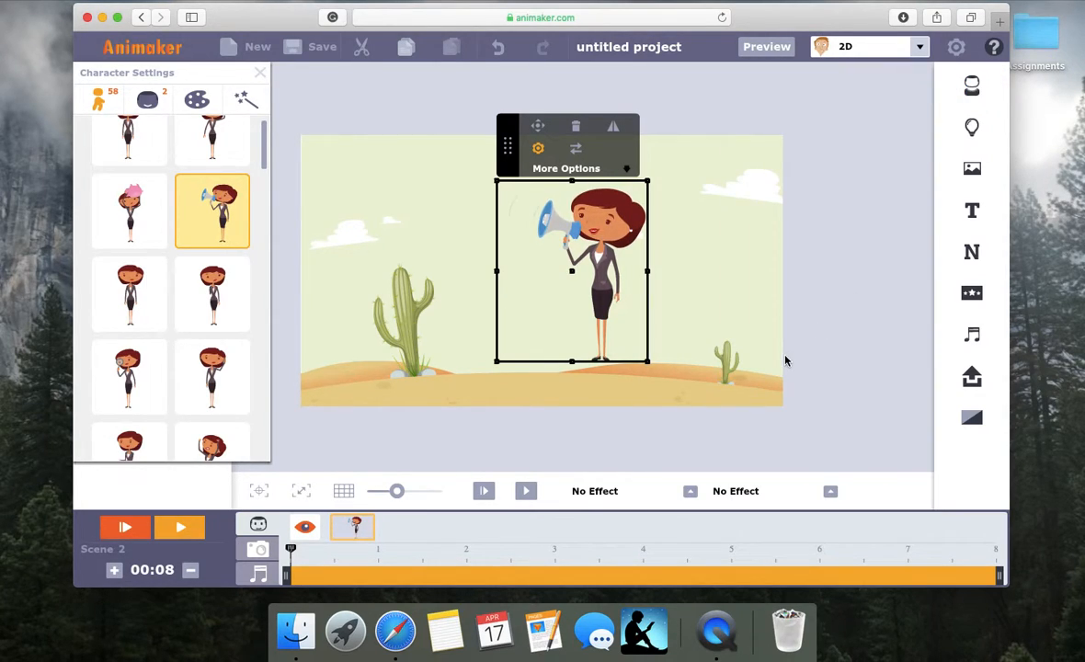
{"action": "left_click_drag", "start_coordinate": [648, 182], "coordinate": [666, 159]}
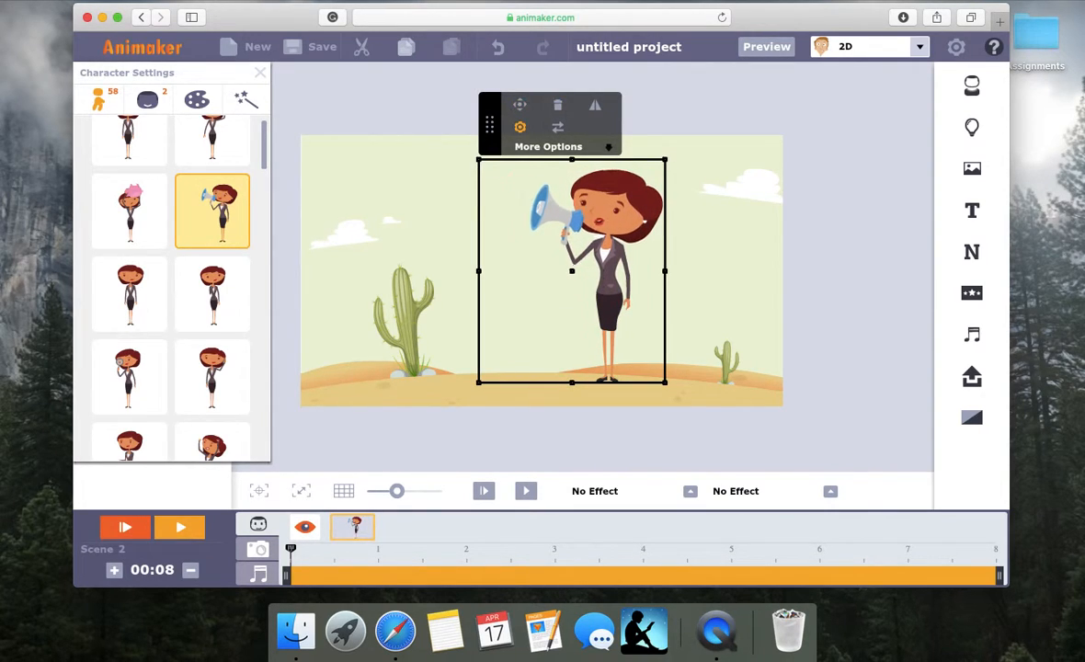
Rotate the businesswoman, leaving her tilted slightly clockwise, and move her in front of the small cactus.
{"action": "left_click_drag", "start_coordinate": [472, 151], "coordinate": [527, 263]}
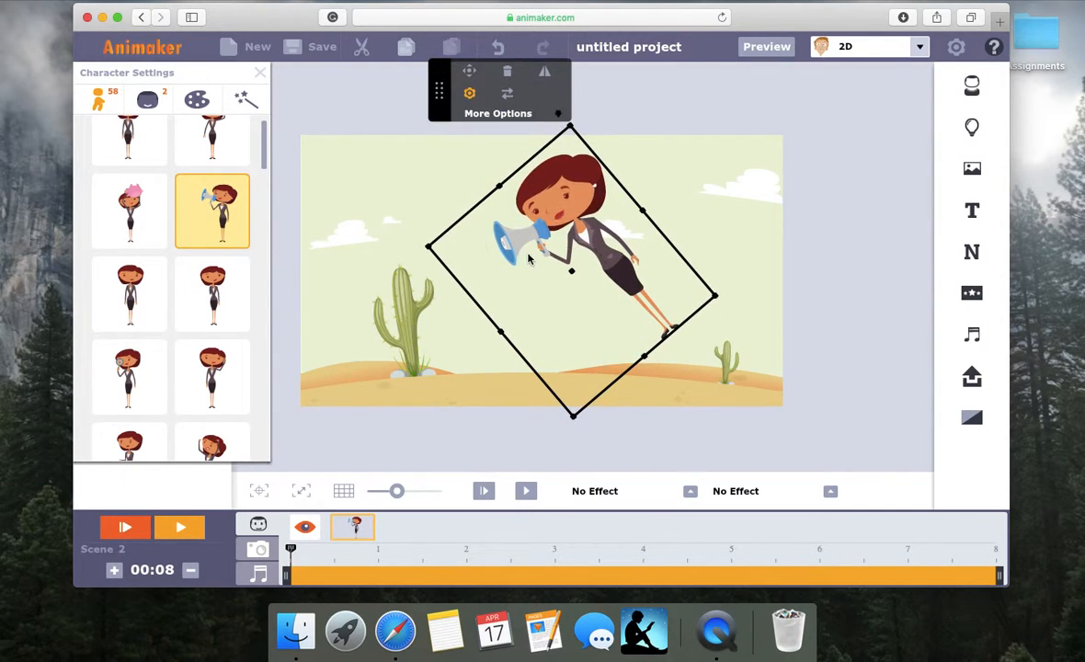
{"action": "left_click_drag", "start_coordinate": [572, 125], "coordinate": [648, 189]}
{"action": "left_click_drag", "start_coordinate": [627, 241], "coordinate": [720, 255]}
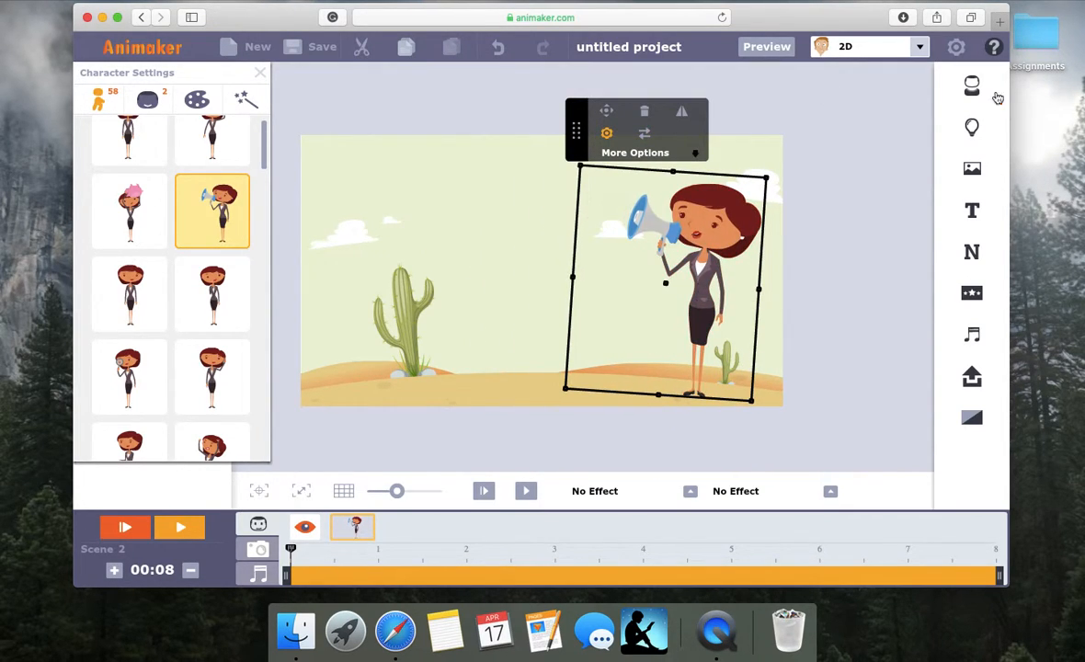
Add the nurse character in the blue uniform to scene 2 and place her beside the large cactus.
{"action": "left_click", "coordinate": [979, 86]}
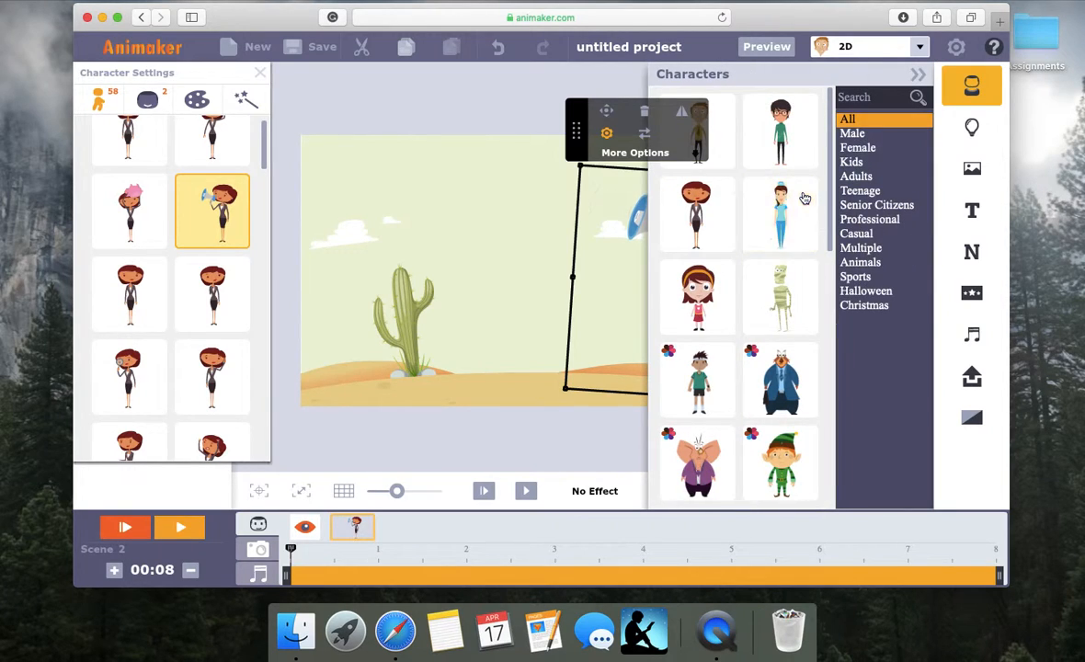
{"action": "left_click", "coordinate": [804, 199]}
{"action": "left_click", "coordinate": [552, 216]}
{"action": "left_click_drag", "start_coordinate": [558, 210], "coordinate": [376, 232]}
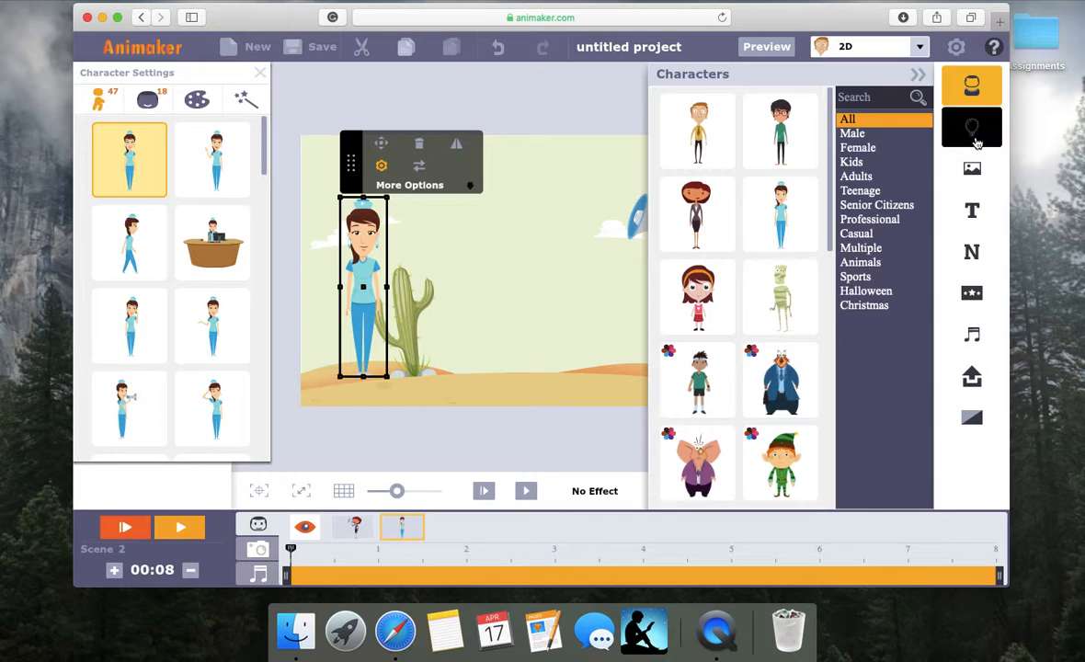
Add the computer monitor prop to scene 2 between the nurse and the businesswoman.
{"action": "left_click", "coordinate": [973, 134]}
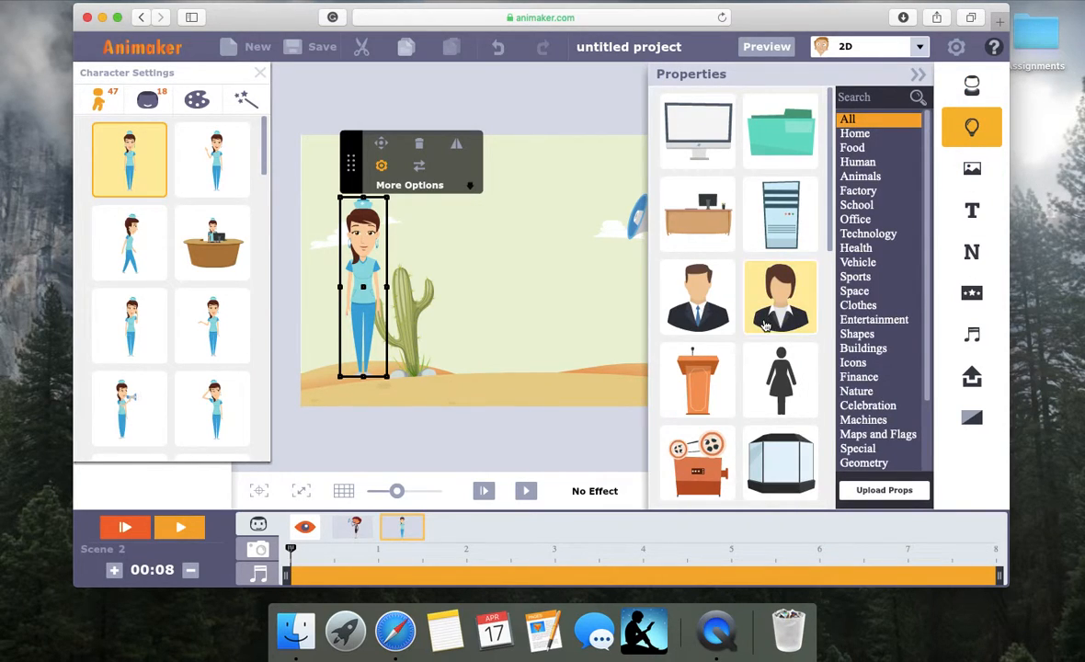
{"action": "left_click", "coordinate": [494, 294]}
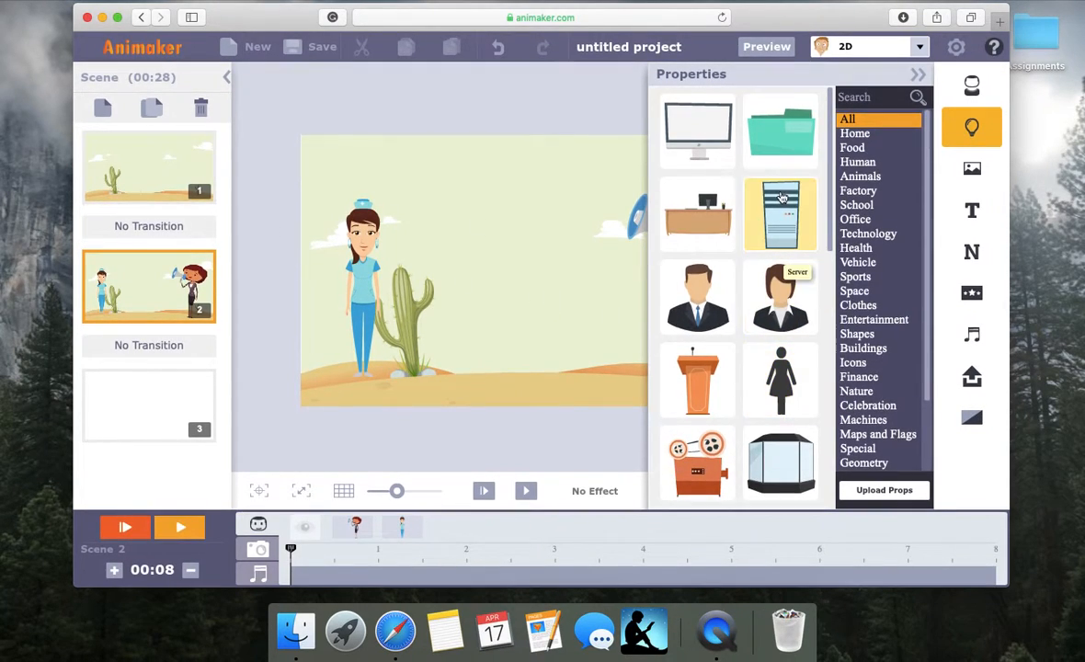
{"action": "left_click_drag", "start_coordinate": [698, 127], "coordinate": [505, 267]}
{"action": "mouse_move", "coordinate": [413, 187]}
{"action": "left_mouse_down"}
{"action": "mouse_move", "coordinate": [455, 215]}
{"action": "mouse_move", "coordinate": [418, 192]}
{"action": "left_mouse_up"}
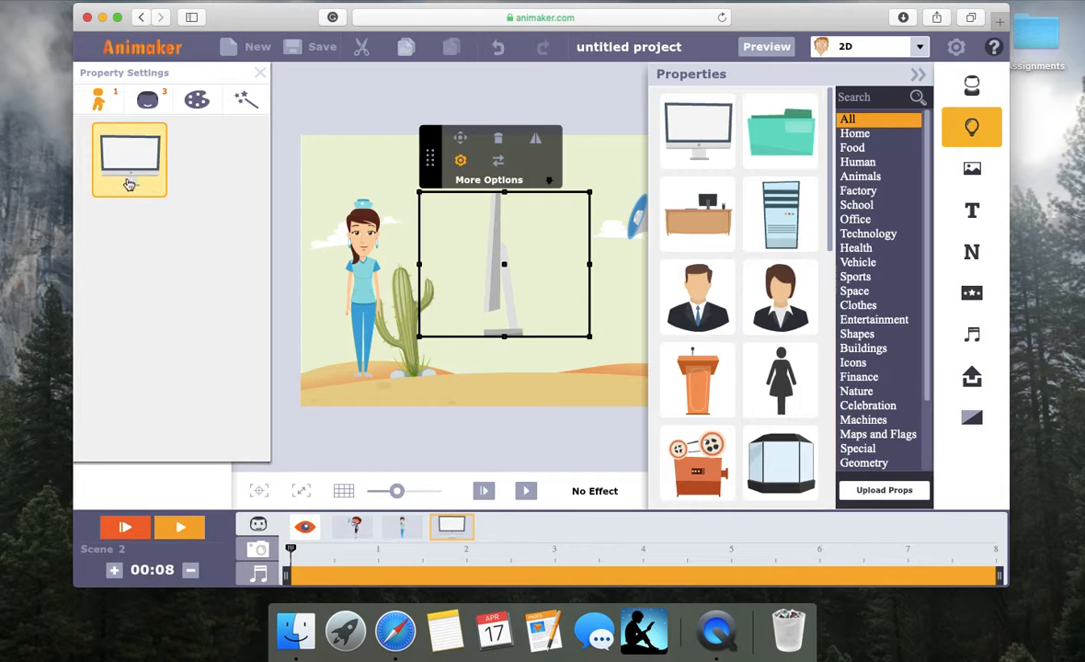
Try the monitor's side and back views, set it to the front view, and shrink it to about half its size.
{"action": "left_click", "coordinate": [145, 103]}
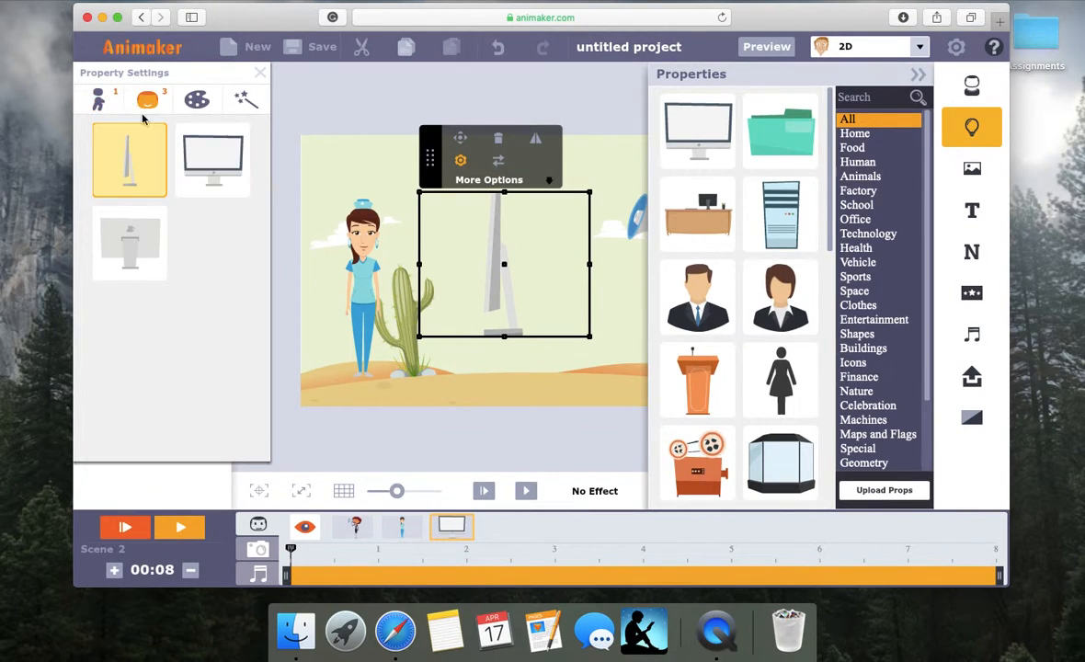
{"action": "left_click", "coordinate": [216, 158]}
{"action": "left_click", "coordinate": [160, 224]}
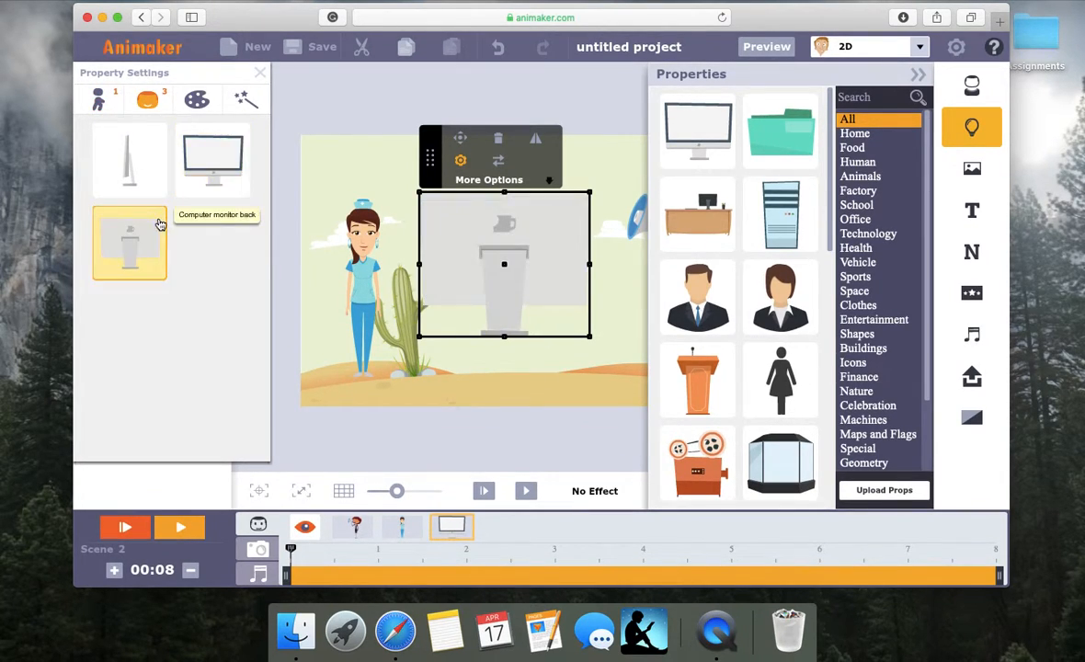
{"action": "left_click", "coordinate": [131, 164]}
{"action": "left_click", "coordinate": [179, 189]}
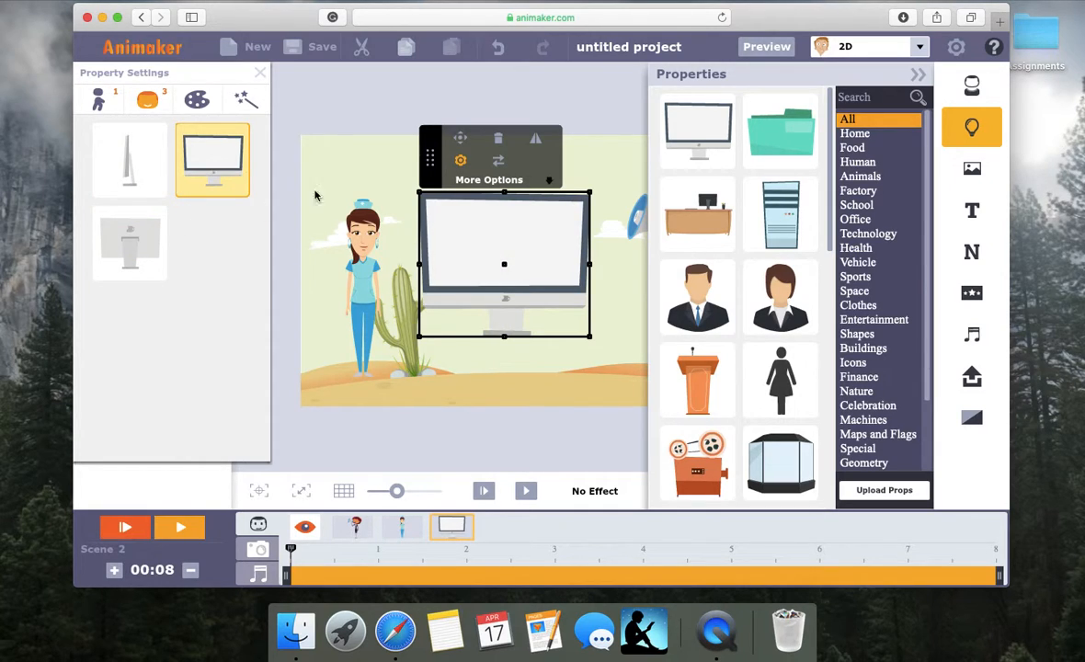
{"action": "left_click_drag", "start_coordinate": [417, 191], "coordinate": [458, 221]}
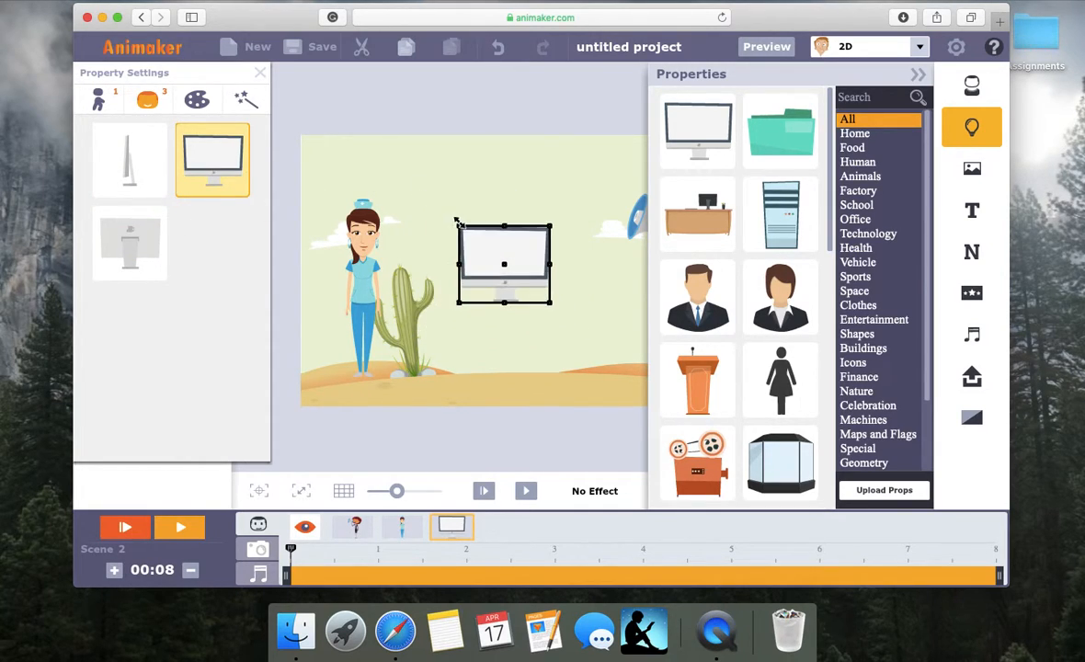
{"action": "left_click", "coordinate": [387, 172]}
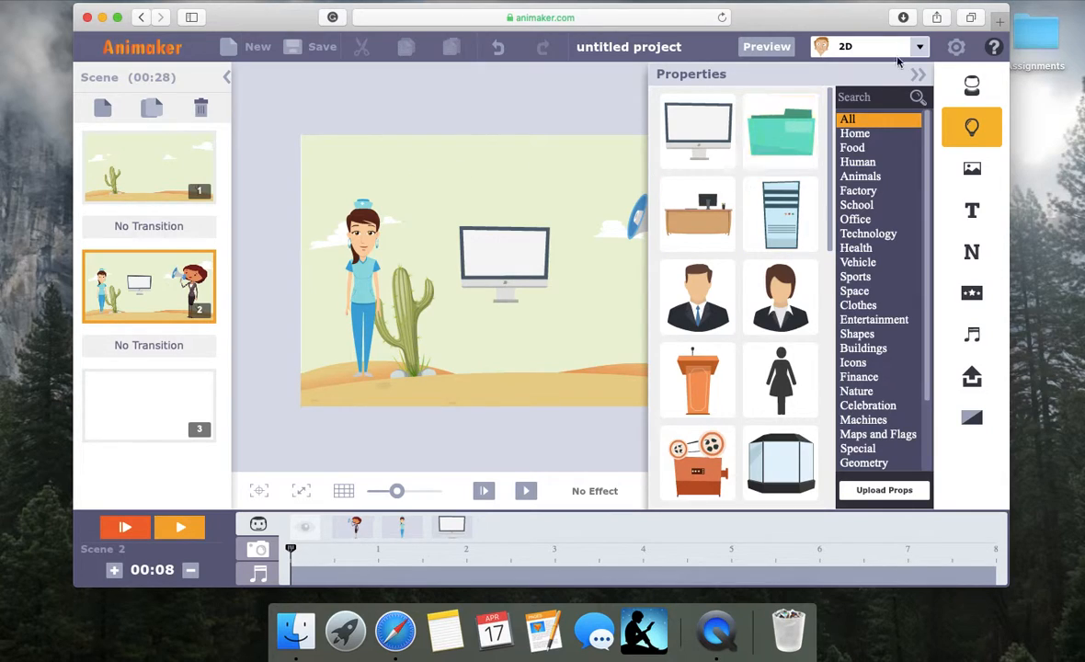
Collapse the props library and play the whole project from the start, stopping the playback during scene 2.
{"action": "left_click", "coordinate": [920, 75]}
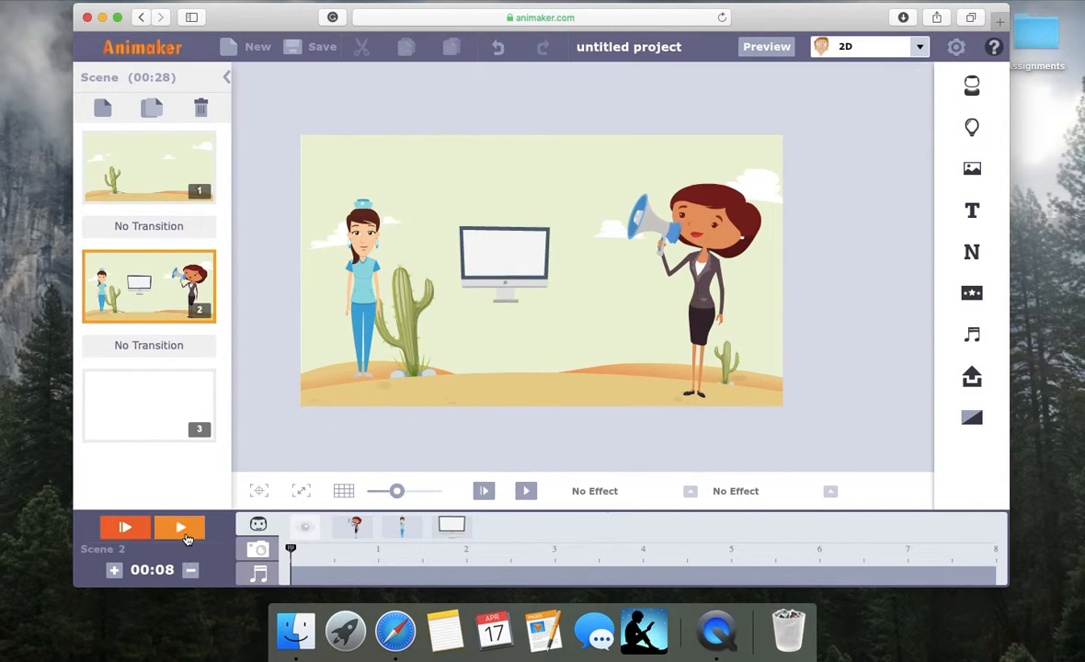
{"action": "left_click", "coordinate": [126, 530]}
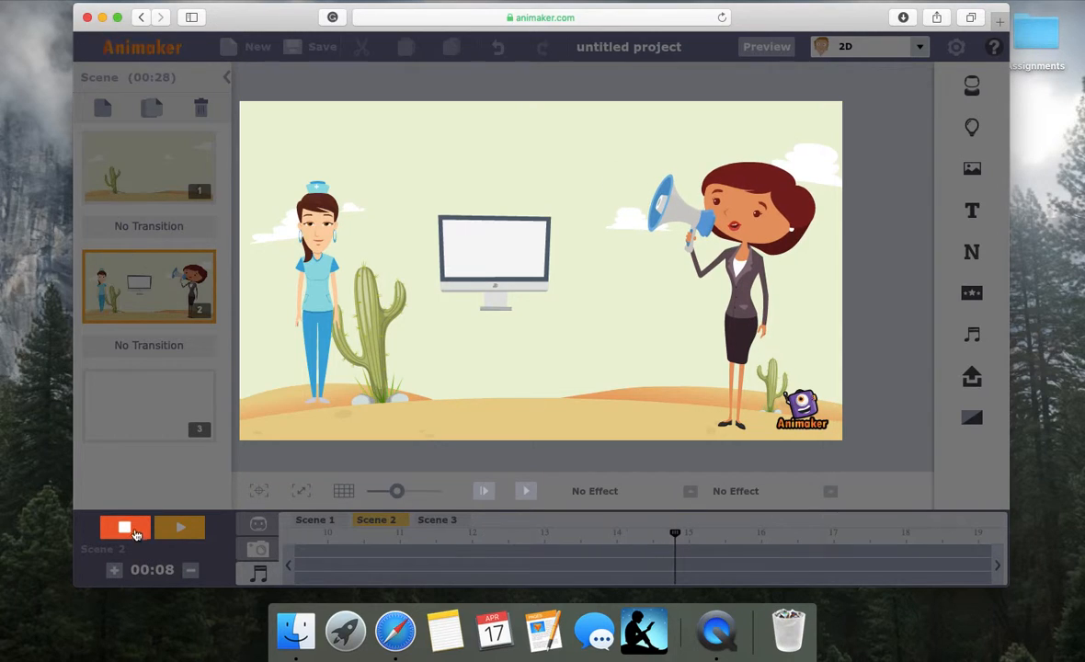
{"action": "left_click", "coordinate": [124, 527]}
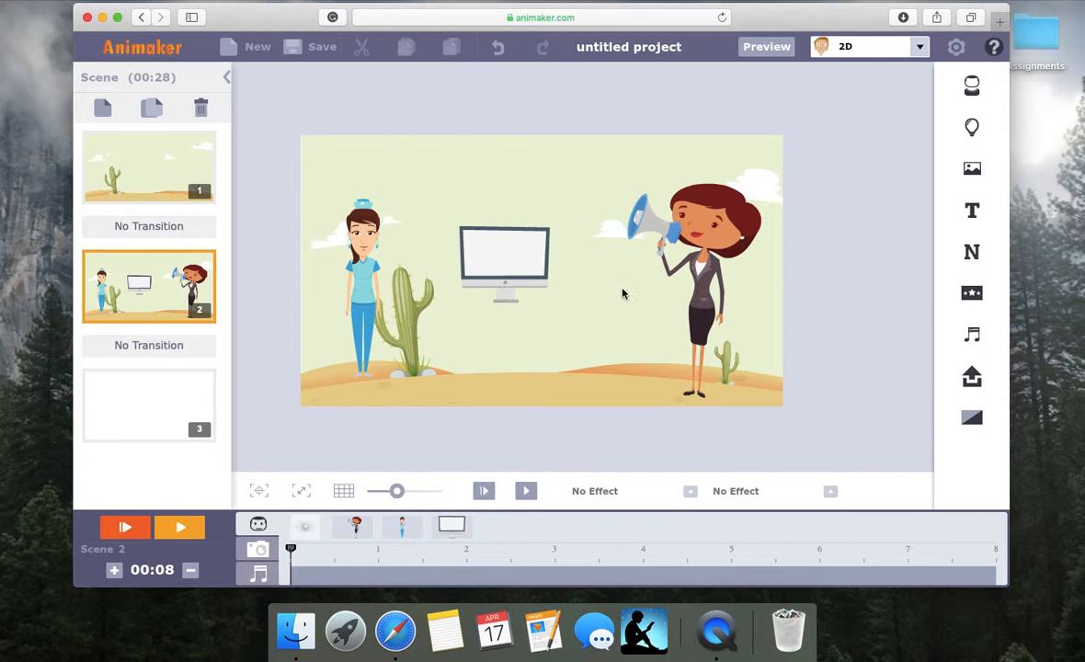
Leave the untitled project for the animaker.com home page and open the project dashboard.
{"action": "left_click", "coordinate": [574, 19]}
{"action": "type", "text": "a"}
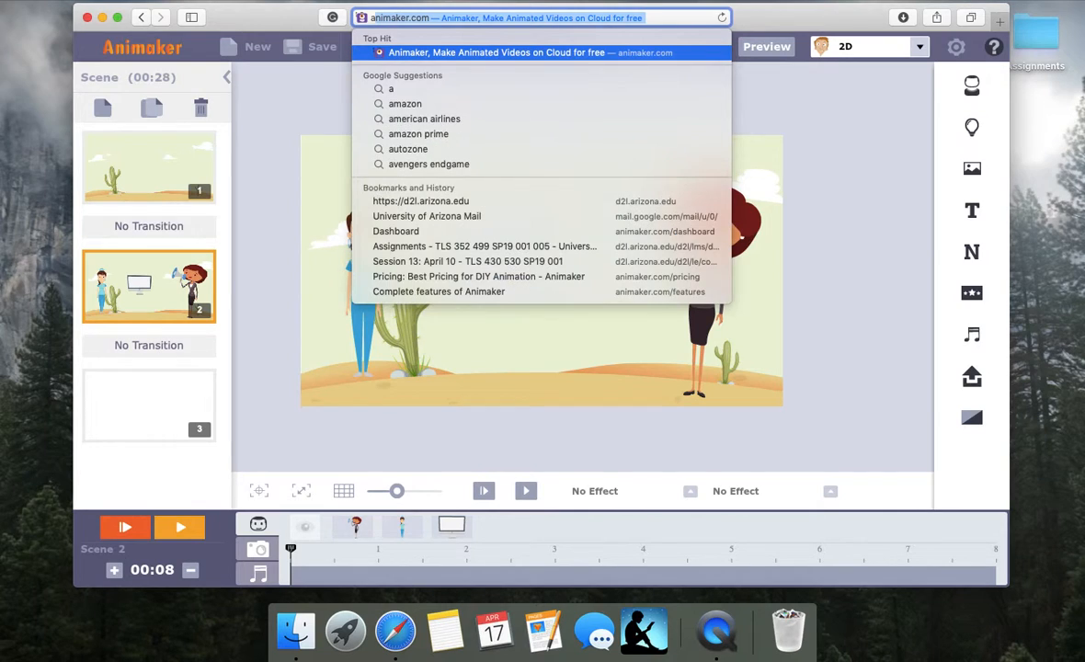
{"action": "key", "text": "Return"}
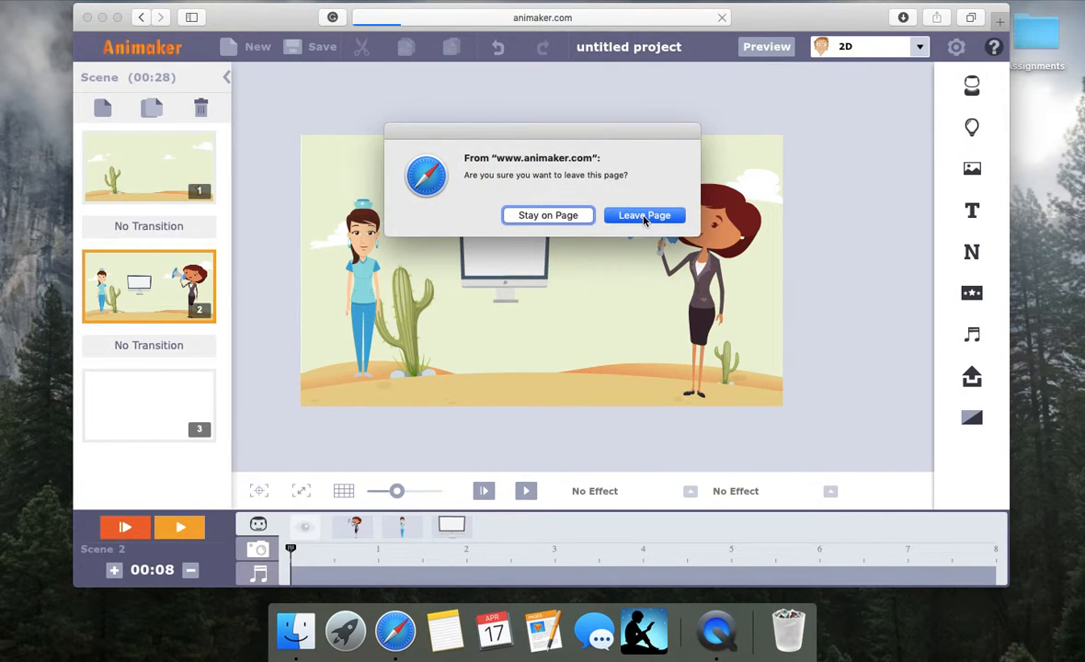
{"action": "left_click", "coordinate": [644, 215]}
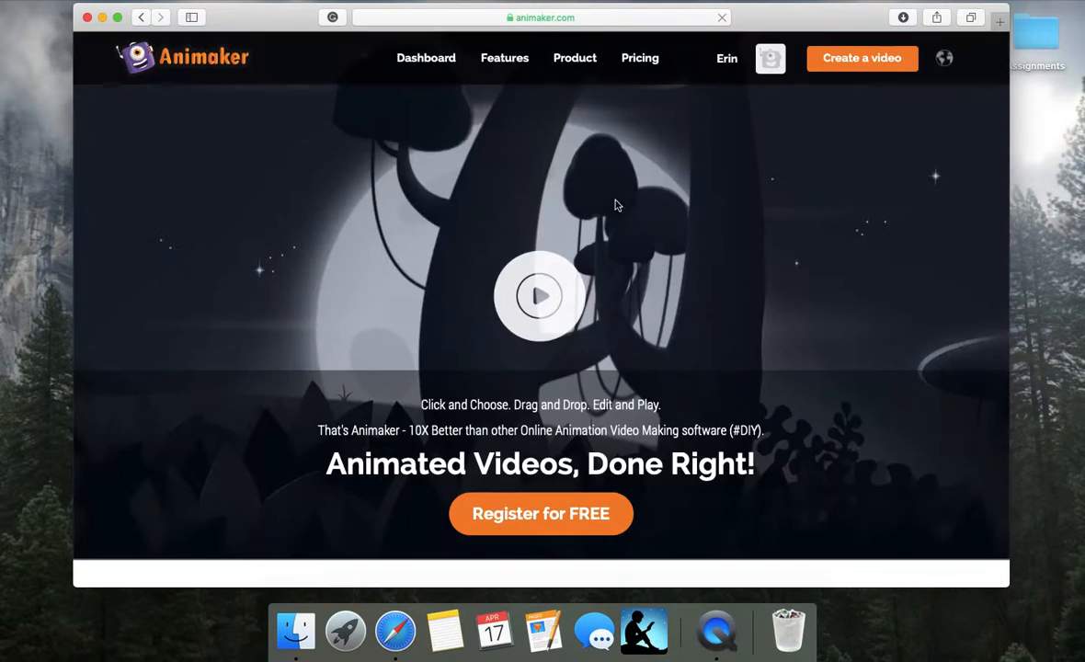
{"action": "mouse_move", "coordinate": [546, 57]}
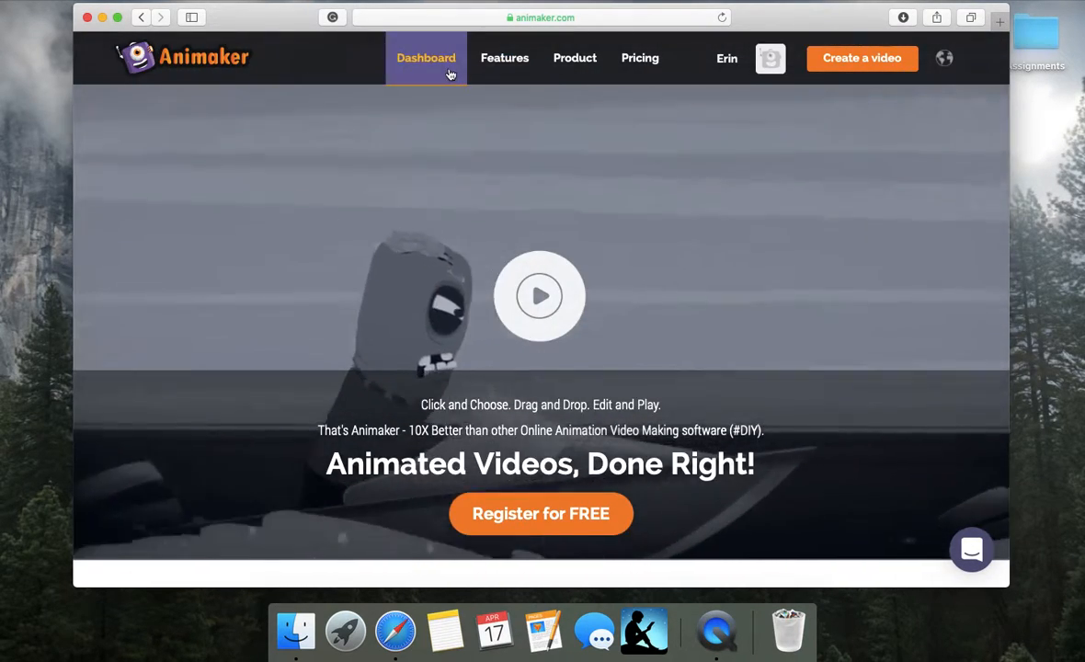
{"action": "left_click", "coordinate": [450, 71]}
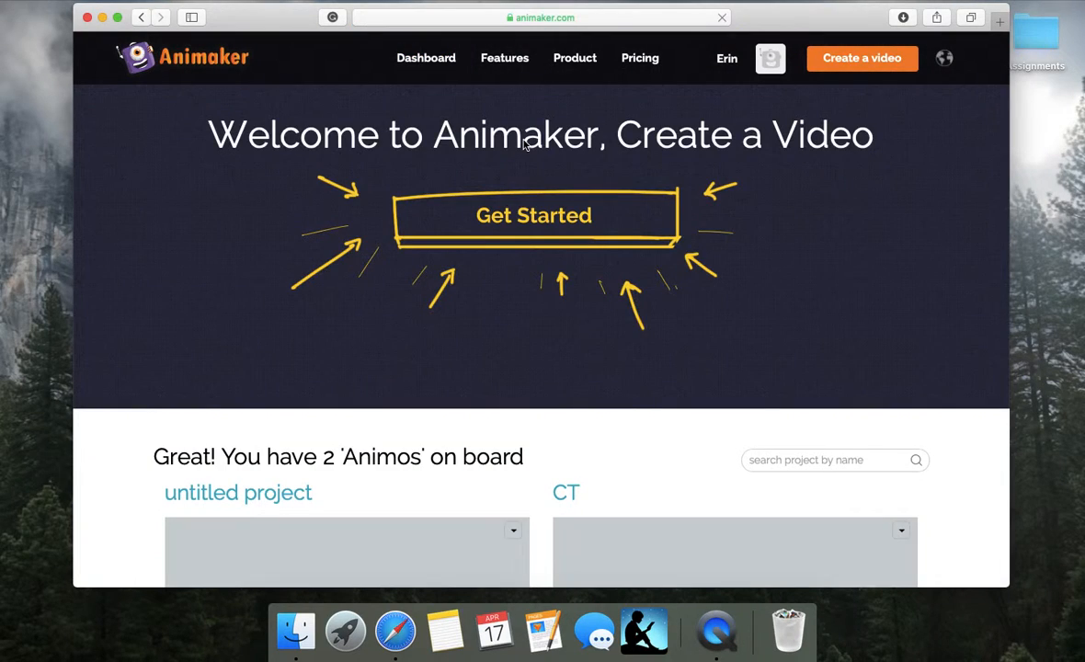
Open the CT project for editing, dismissing the tutorial video and collapsing the character library.
{"action": "scroll", "coordinate": [524, 144], "scroll_direction": "down", "scroll_amount": 5}
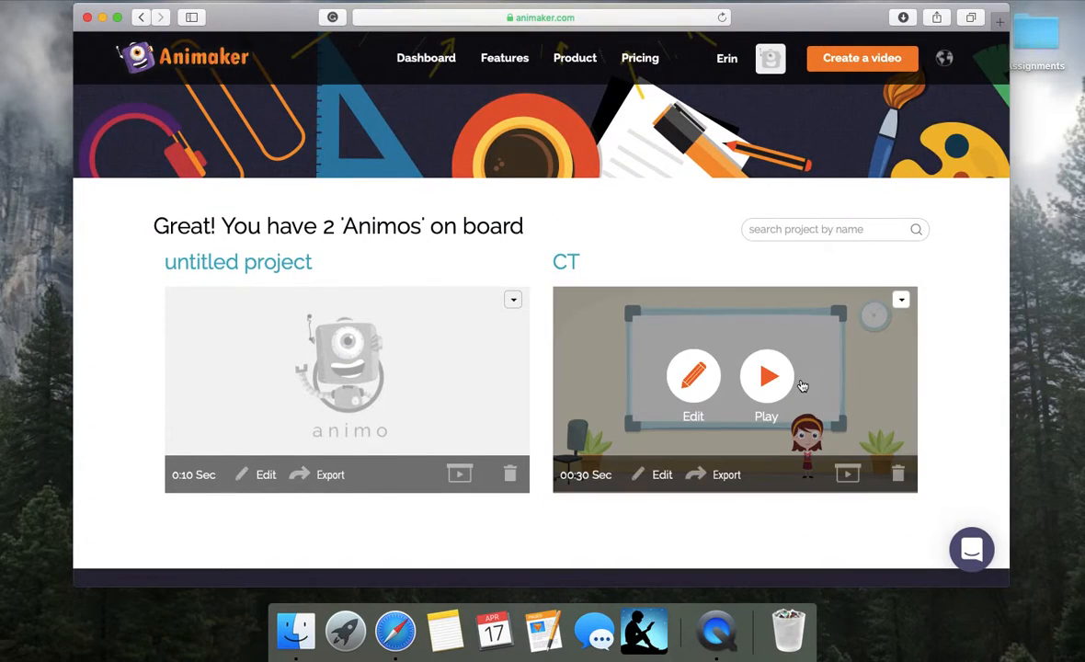
{"action": "mouse_move", "coordinate": [793, 404]}
{"action": "left_click", "coordinate": [694, 401]}
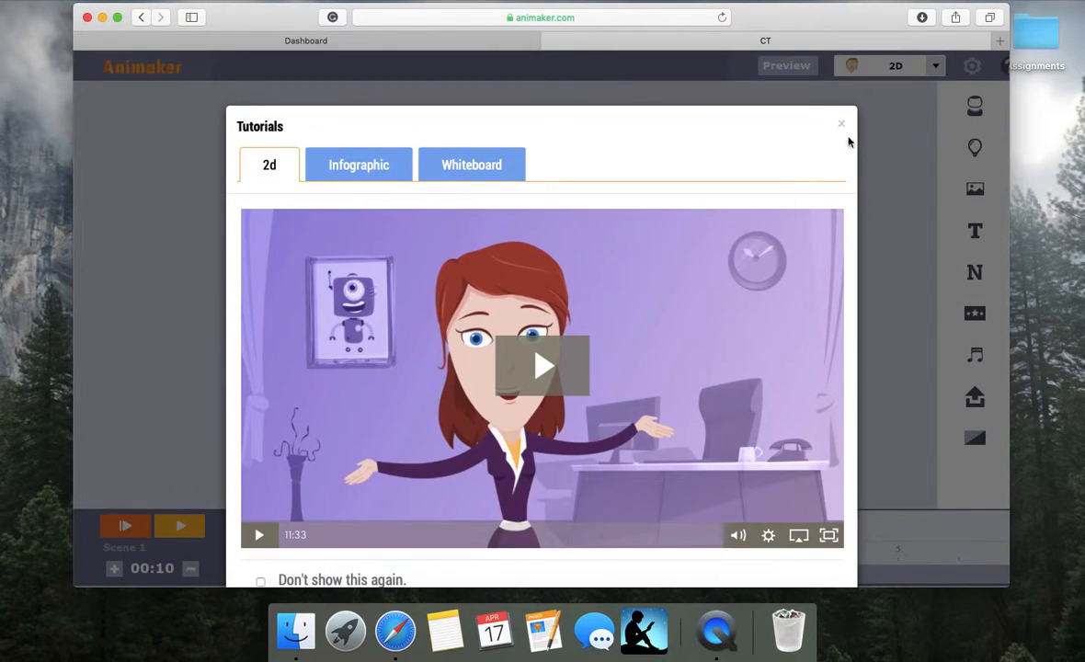
{"action": "left_click", "coordinate": [843, 128]}
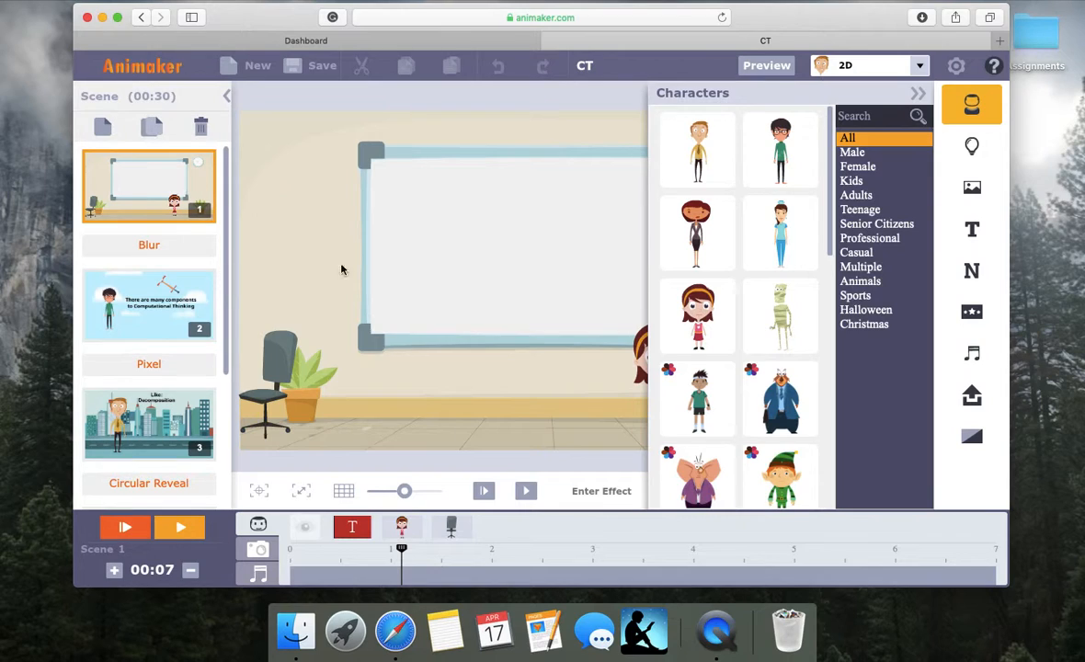
{"action": "left_click", "coordinate": [918, 97]}
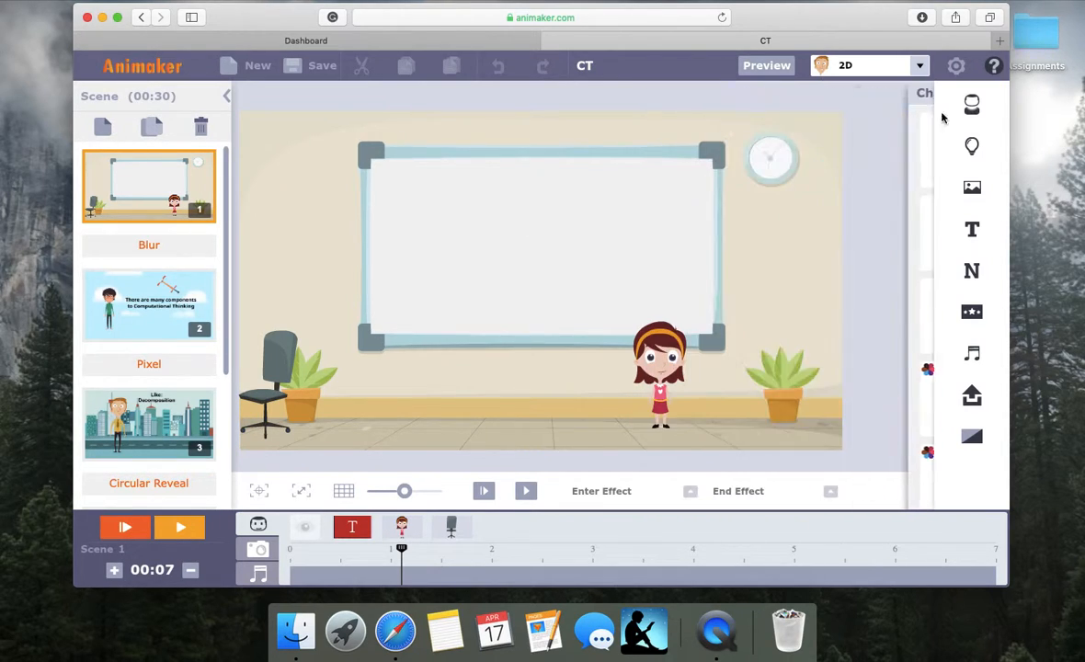
Examine the office chair's Curve Move path in scene 1 and play that scene.
{"action": "left_click", "coordinate": [279, 396]}
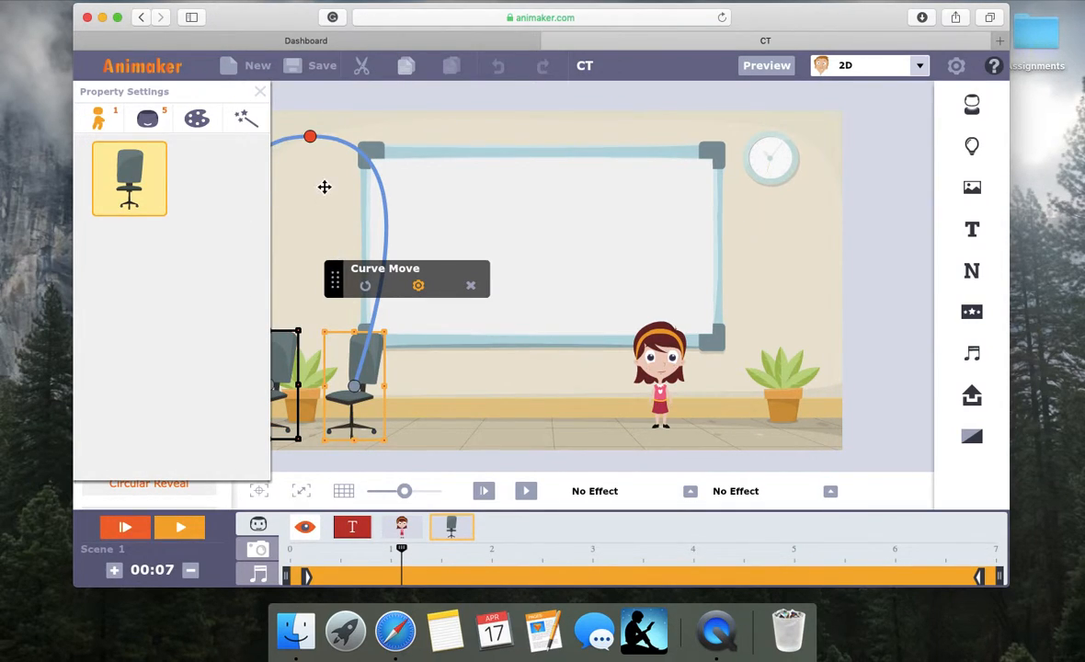
{"action": "left_click", "coordinate": [260, 94]}
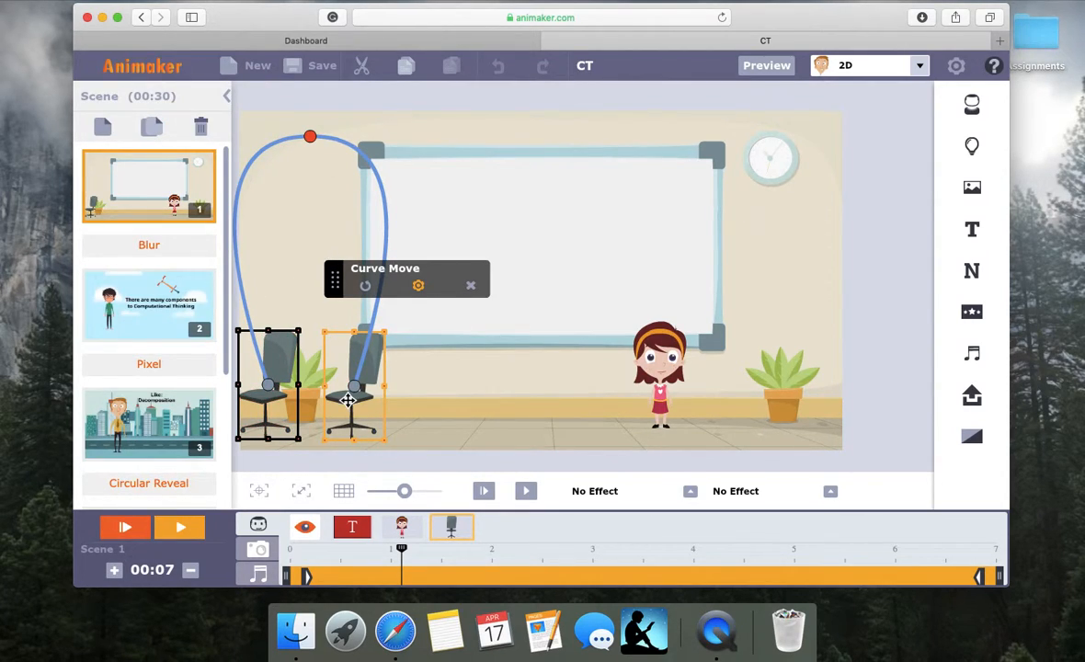
{"action": "left_click", "coordinate": [191, 532]}
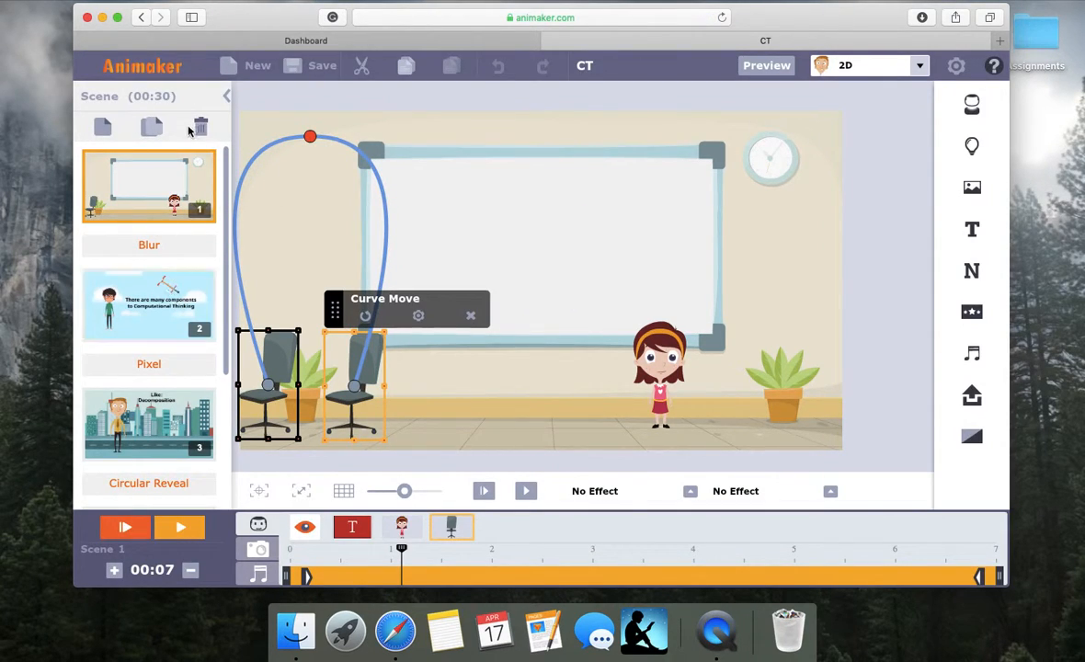
Look through the remaining scenes of the CT project, from scene 2 to scene 5.
{"action": "left_click", "coordinate": [158, 319]}
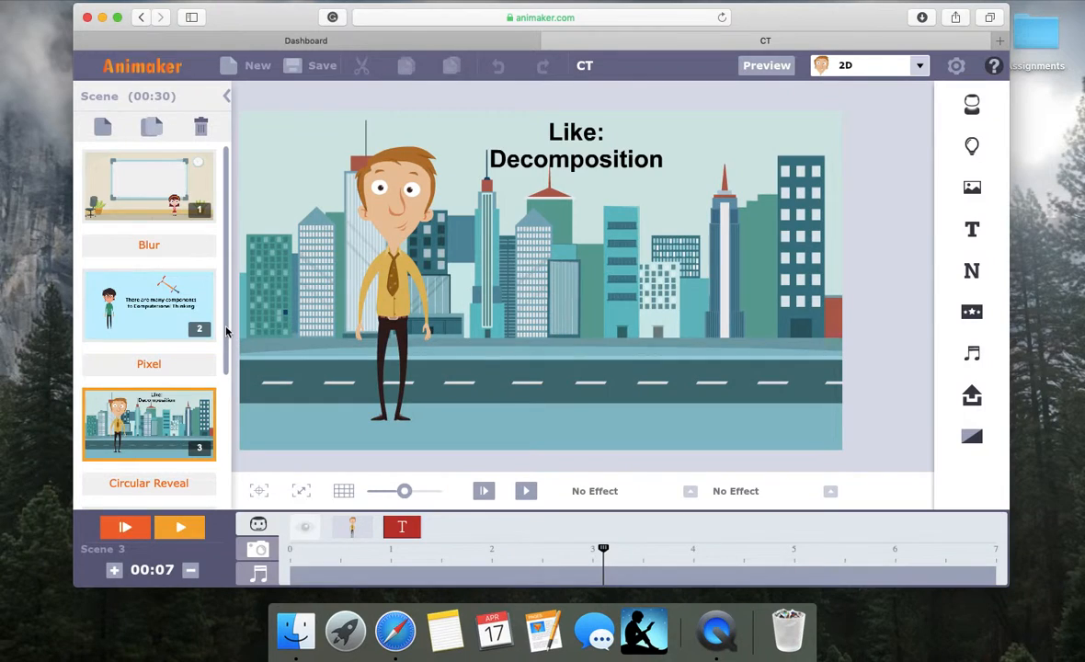
{"action": "left_click_drag", "start_coordinate": [227, 332], "coordinate": [234, 458]}
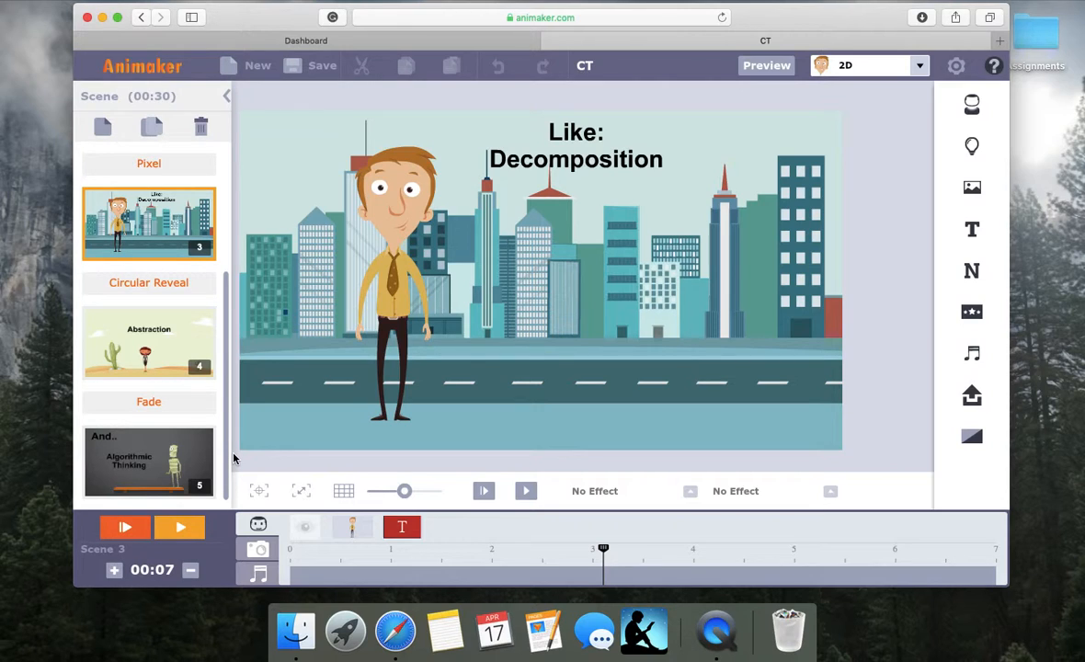
{"action": "left_click_drag", "start_coordinate": [226, 460], "coordinate": [221, 478]}
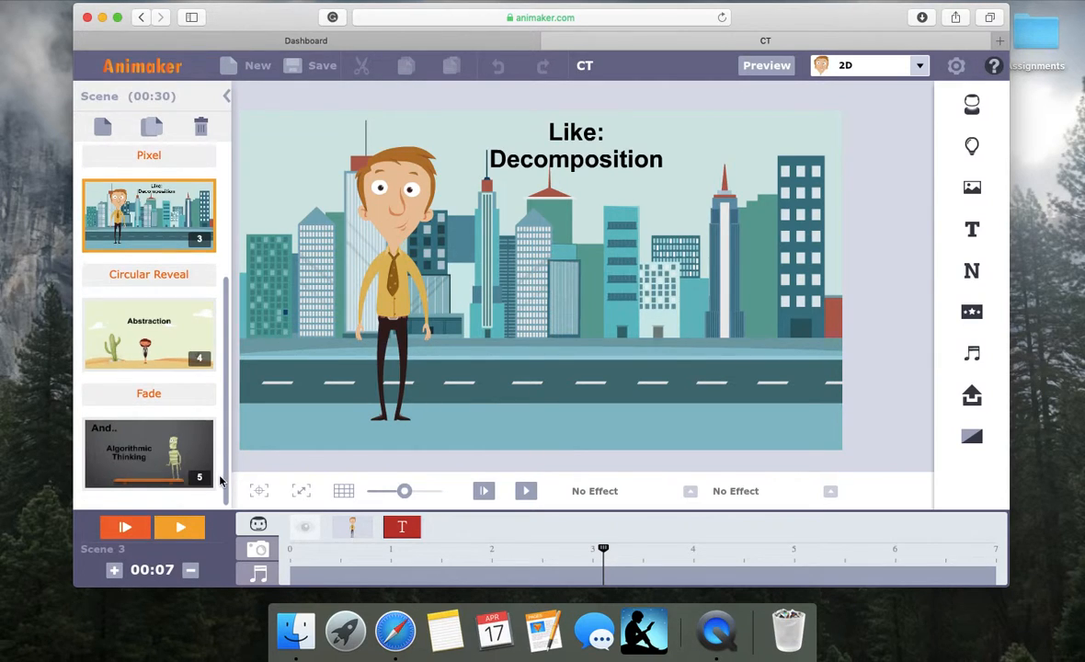
{"action": "left_click", "coordinate": [179, 437]}
{"action": "left_click", "coordinate": [168, 341]}
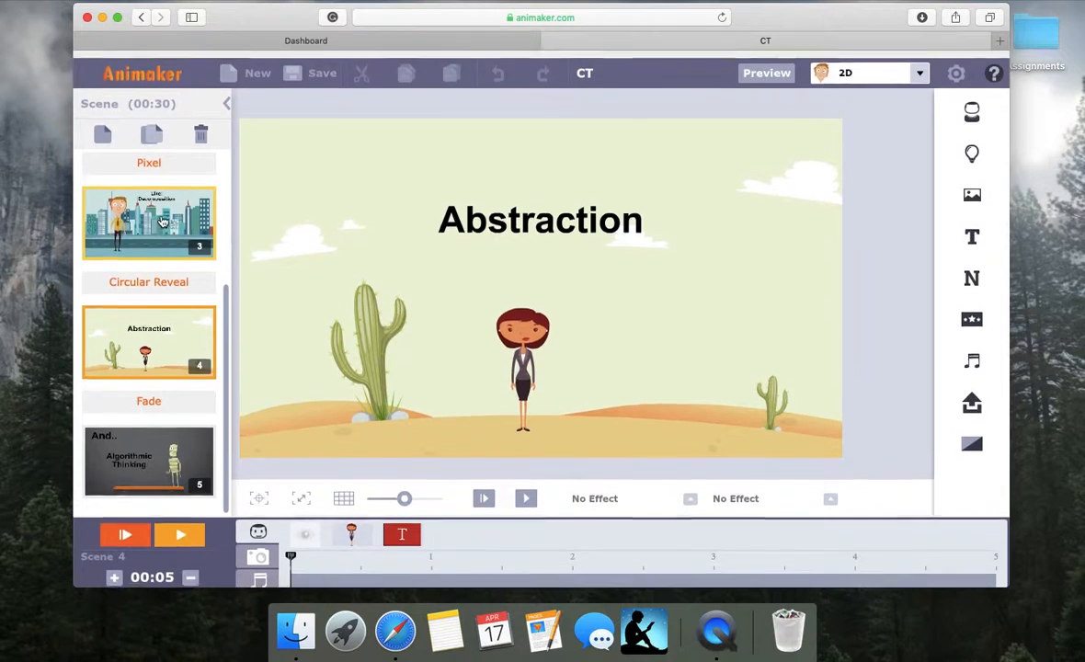